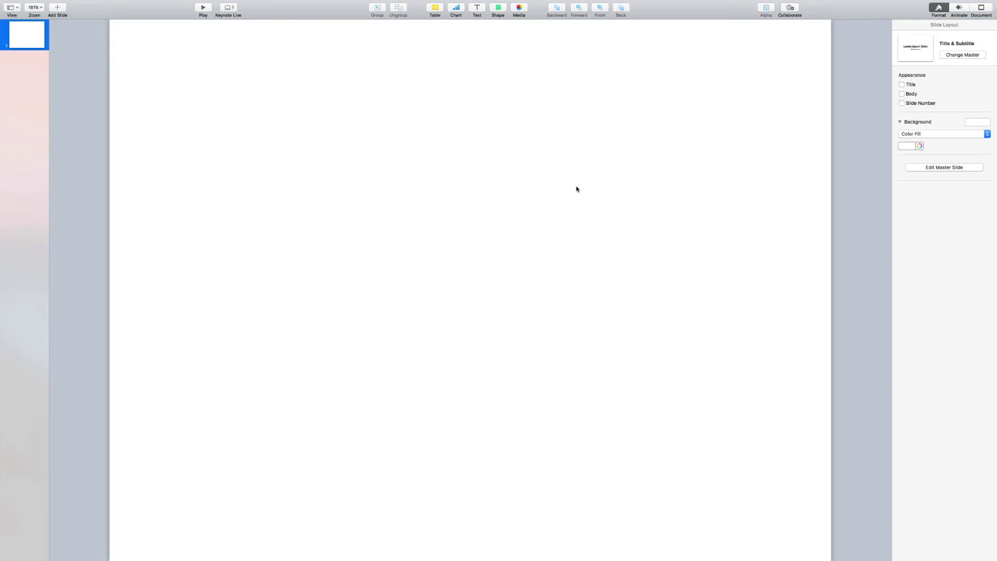
- Browse the shape library's Symbols, Food, Nature, Education, Transportation and Arts categories, then return to Basic
mouse_move(437, 1)
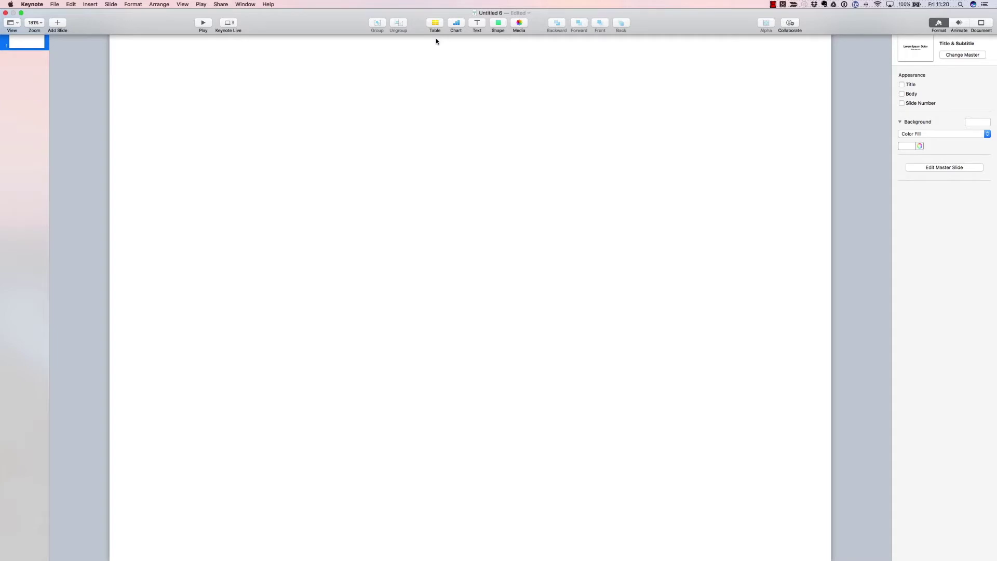
click(498, 23)
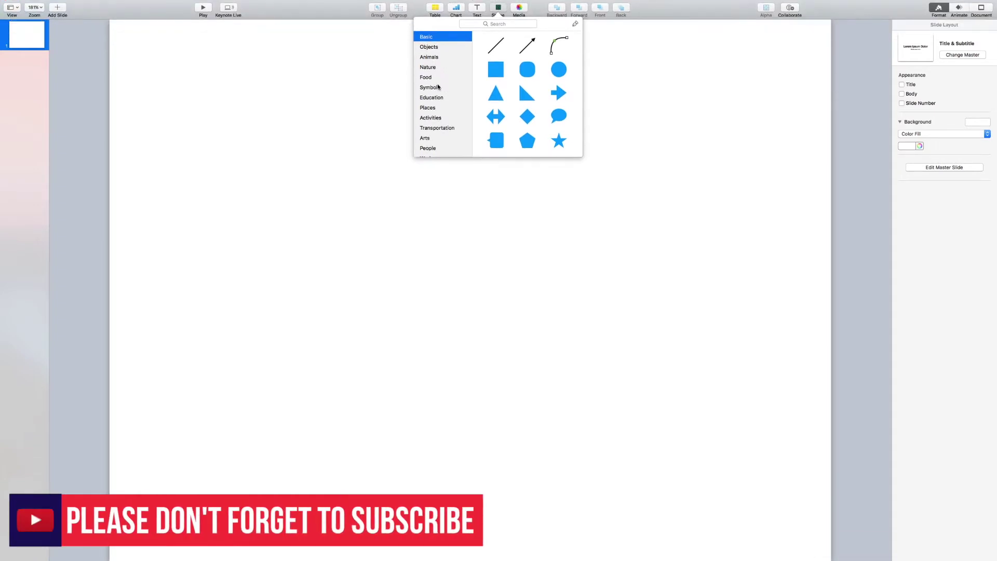
click(429, 84)
click(430, 78)
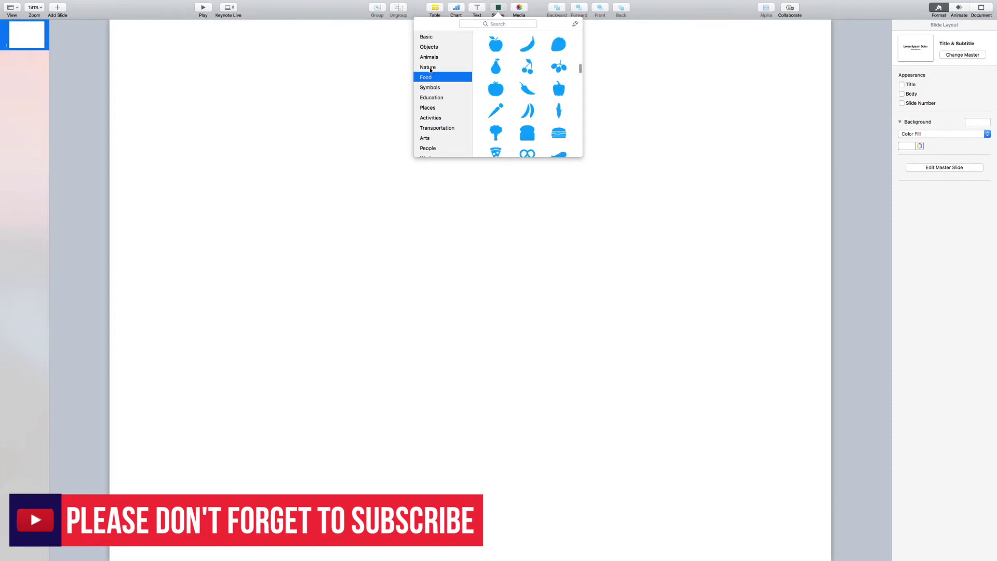
click(429, 68)
click(431, 97)
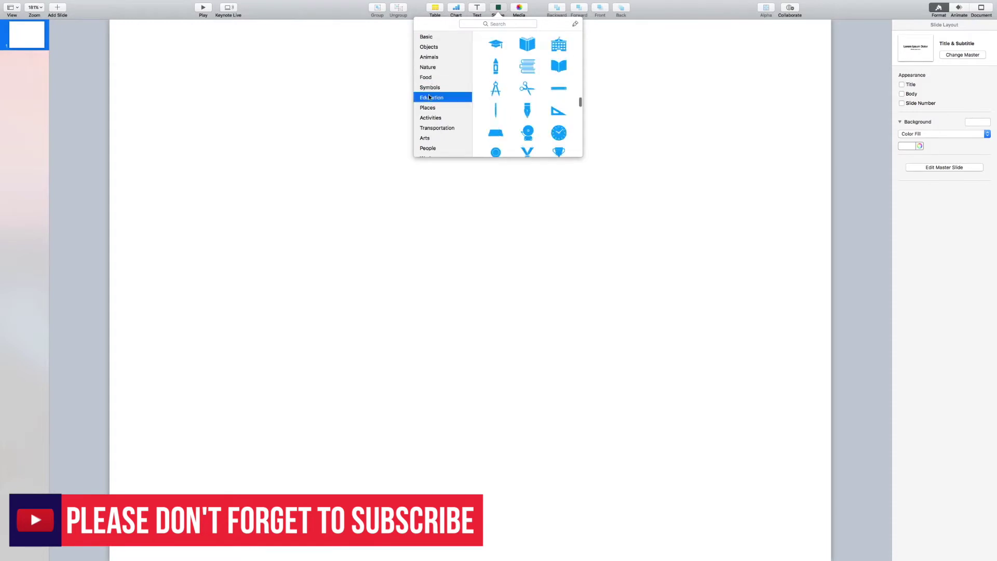
click(429, 108)
click(427, 117)
click(428, 128)
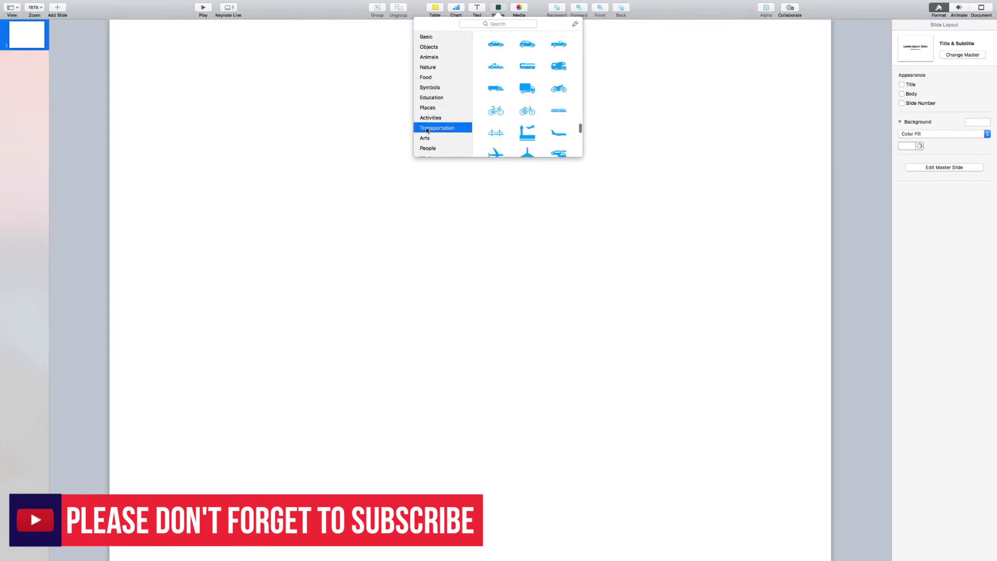
click(427, 138)
click(432, 37)
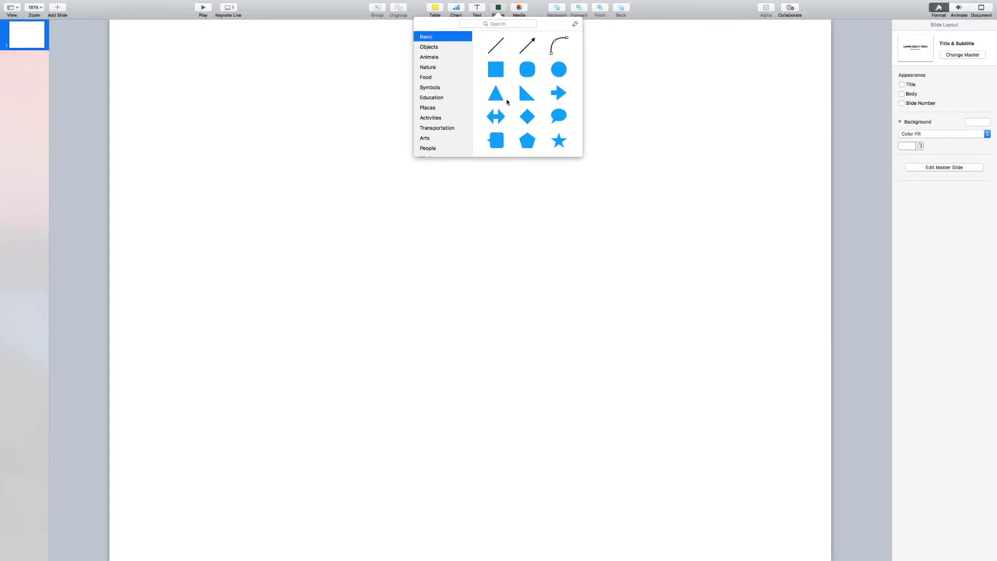
- Insert a square, widen it into a long bar, and add a circle rounding its left end
click(495, 68)
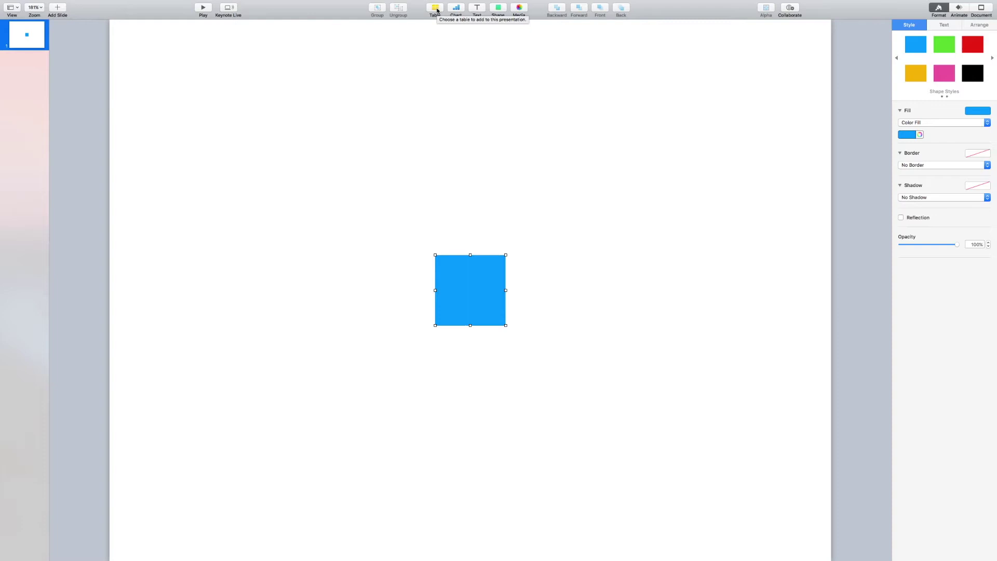
drag(506, 291, 472, 292)
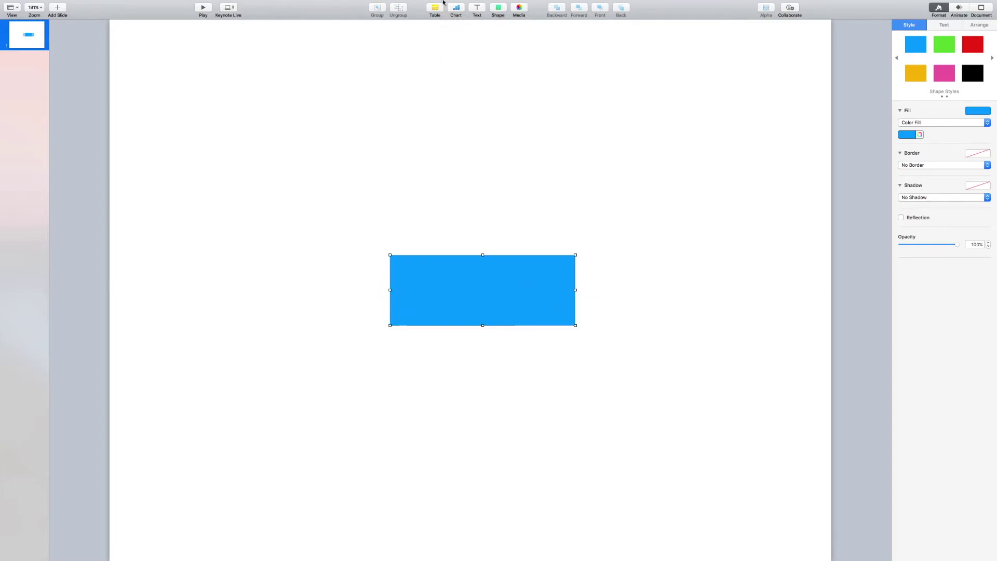
click(500, 25)
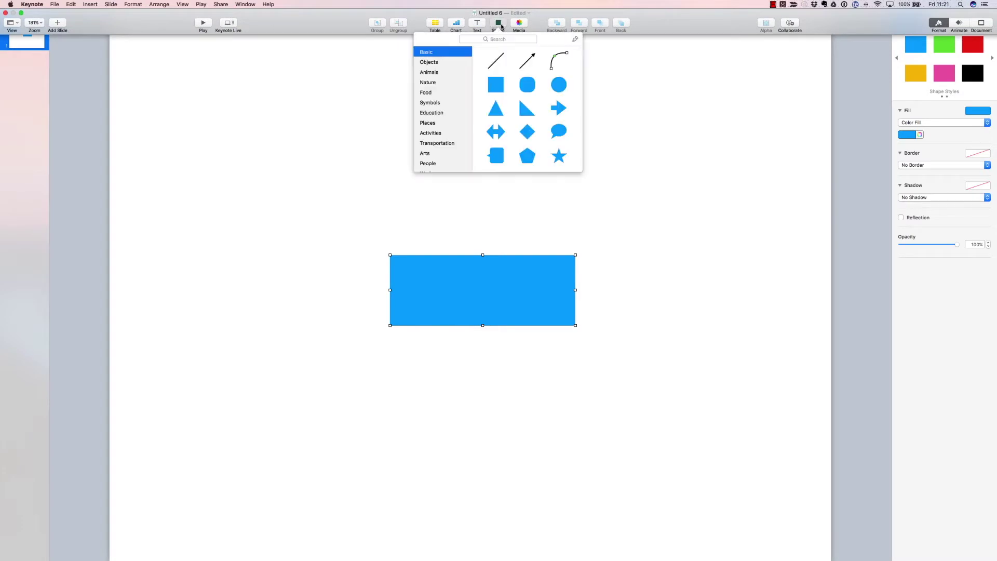
click(558, 70)
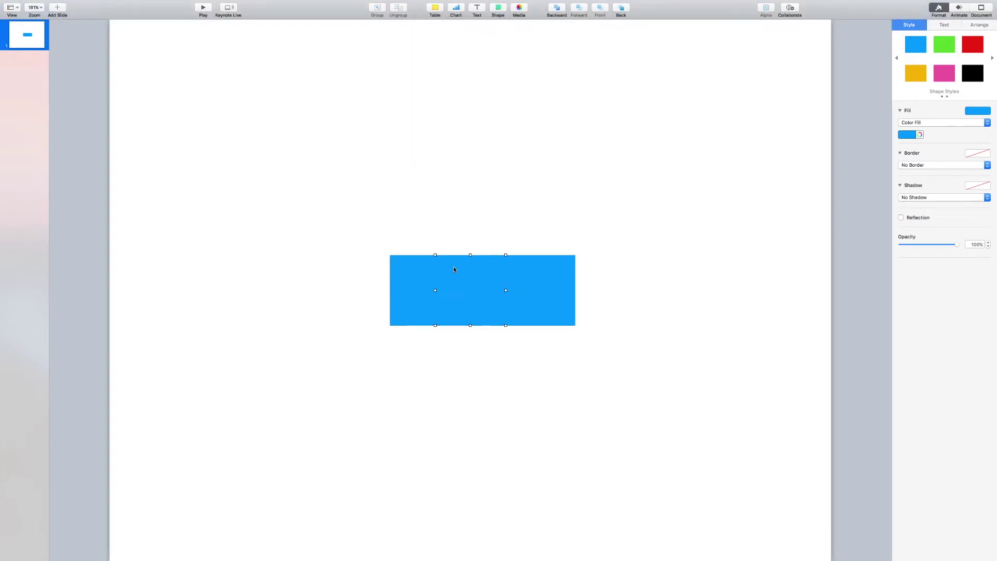
drag(453, 270, 392, 276)
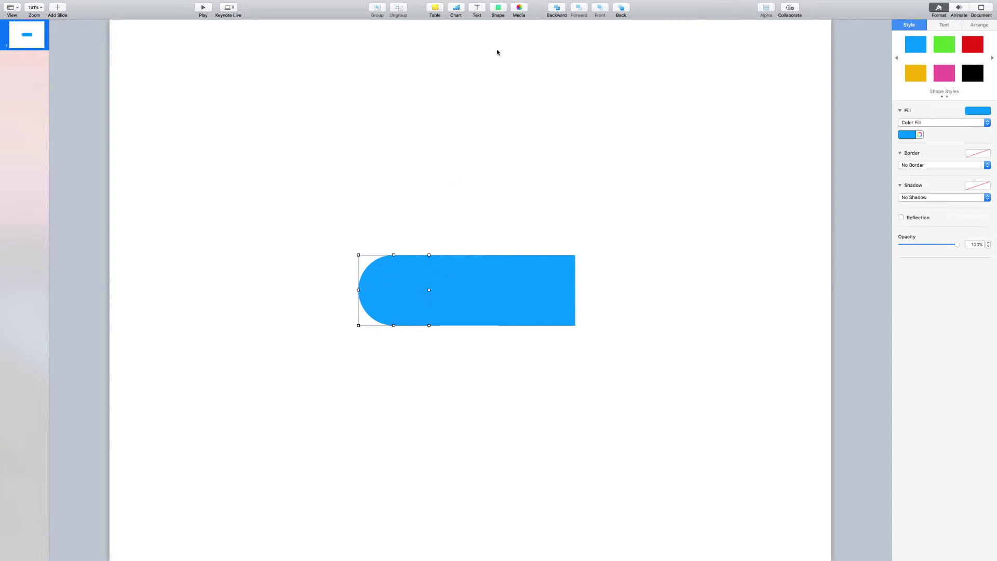
- Insert a right triangle and move it below the bar
click(496, 8)
click(528, 95)
drag(473, 290, 484, 392)
- Flip the triangle vertically and horizontally and attach it under the bar as a swept wing
click(981, 28)
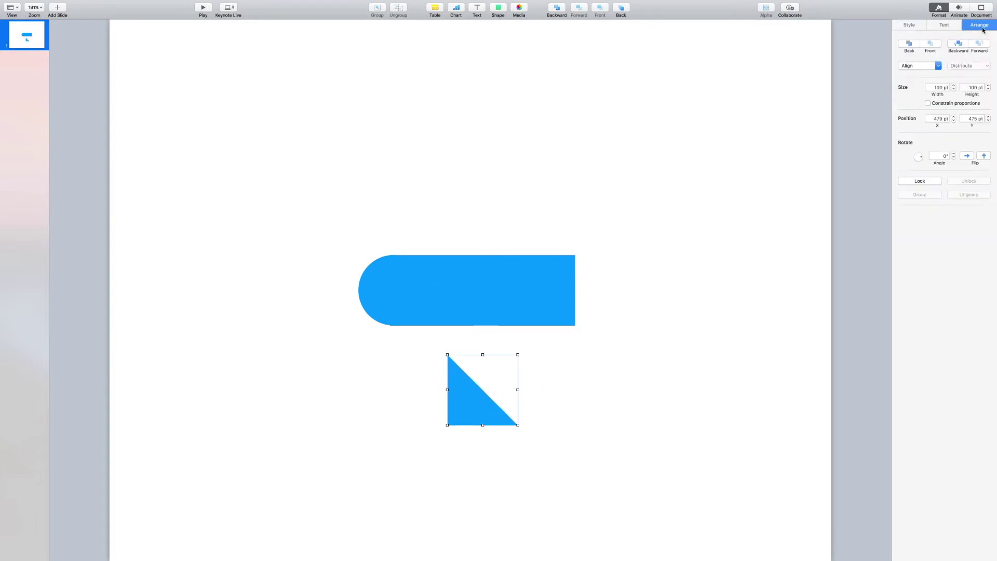
click(966, 156)
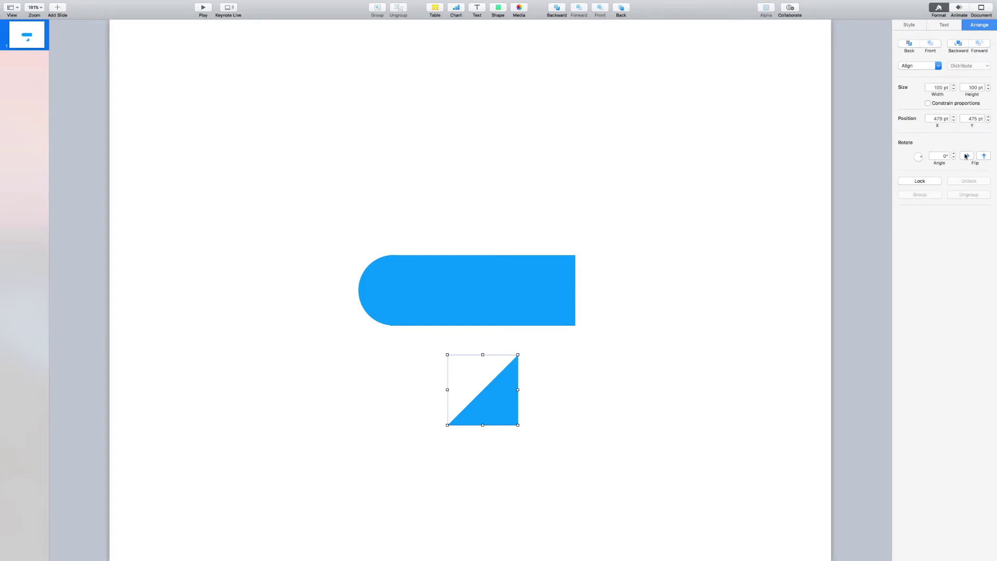
click(966, 157)
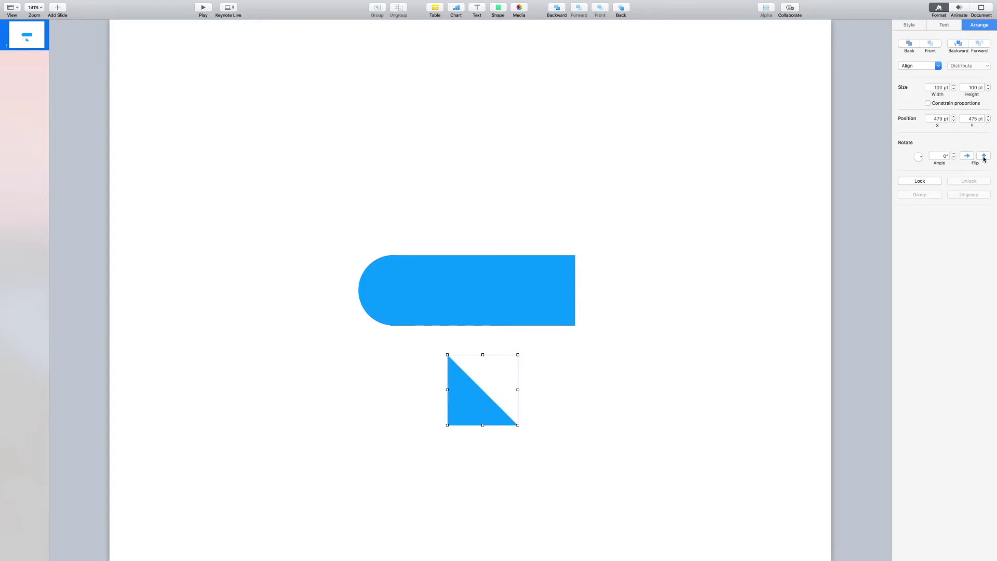
click(984, 157)
drag(474, 378, 482, 343)
click(965, 156)
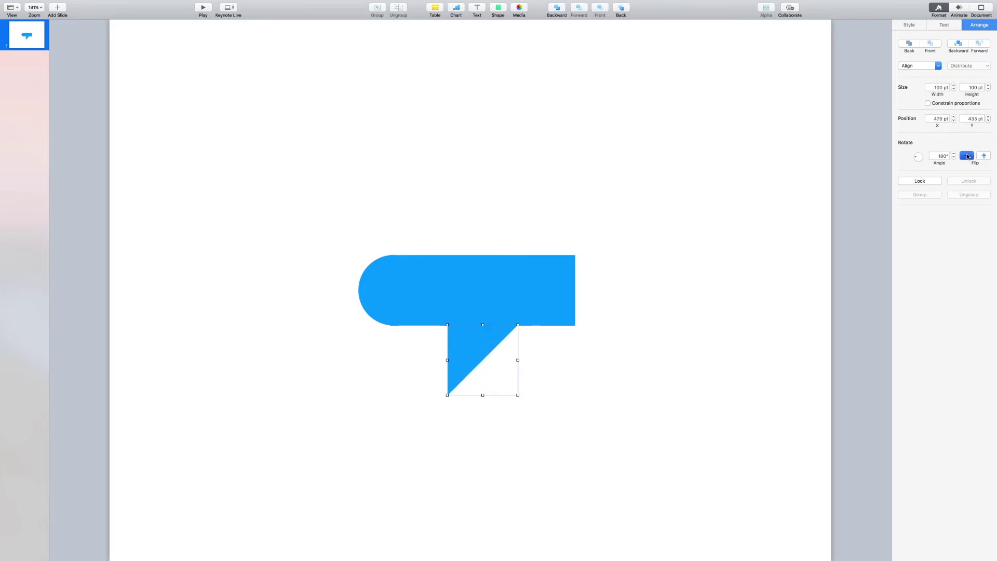
- Duplicate the wing above the bar, flip it vertically, and align it with the lower wing
click(589, 367)
click(491, 351)
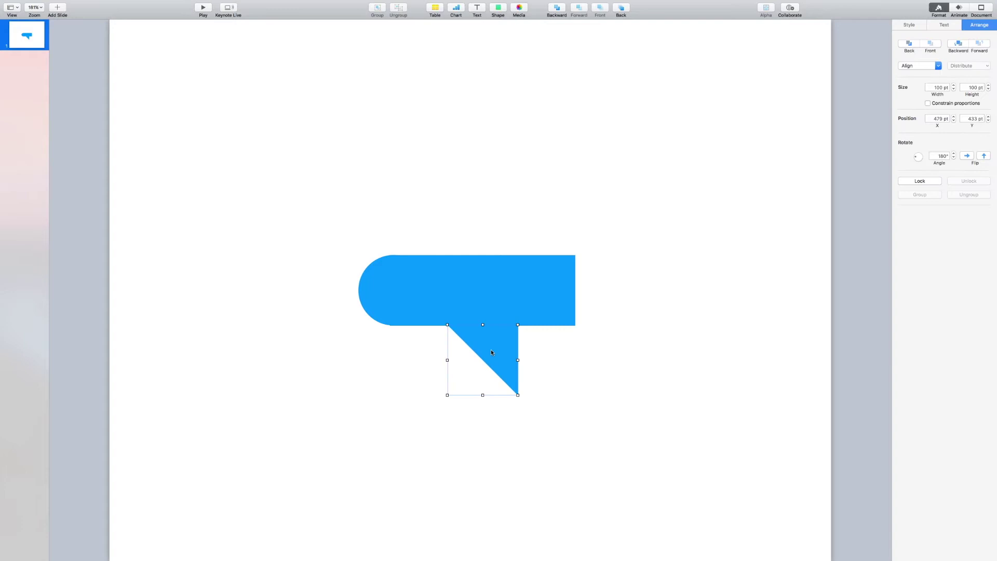
drag(491, 352, 483, 207)
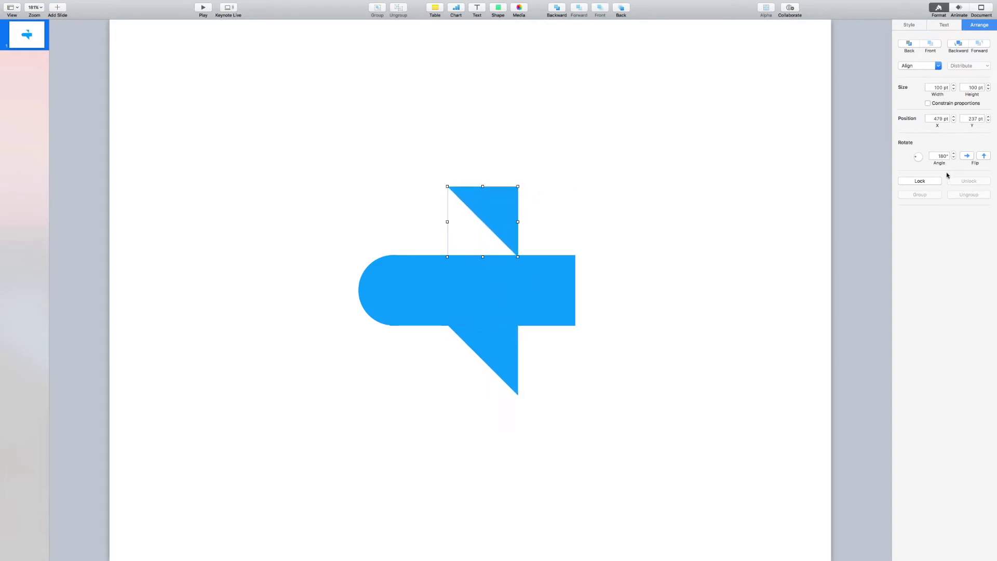
click(983, 155)
click(570, 179)
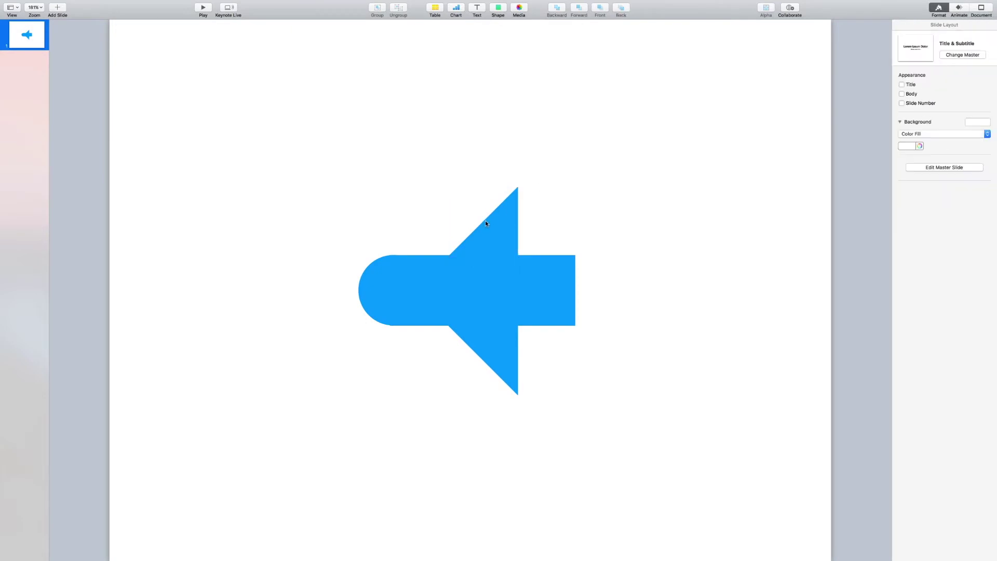
drag(485, 224, 478, 233)
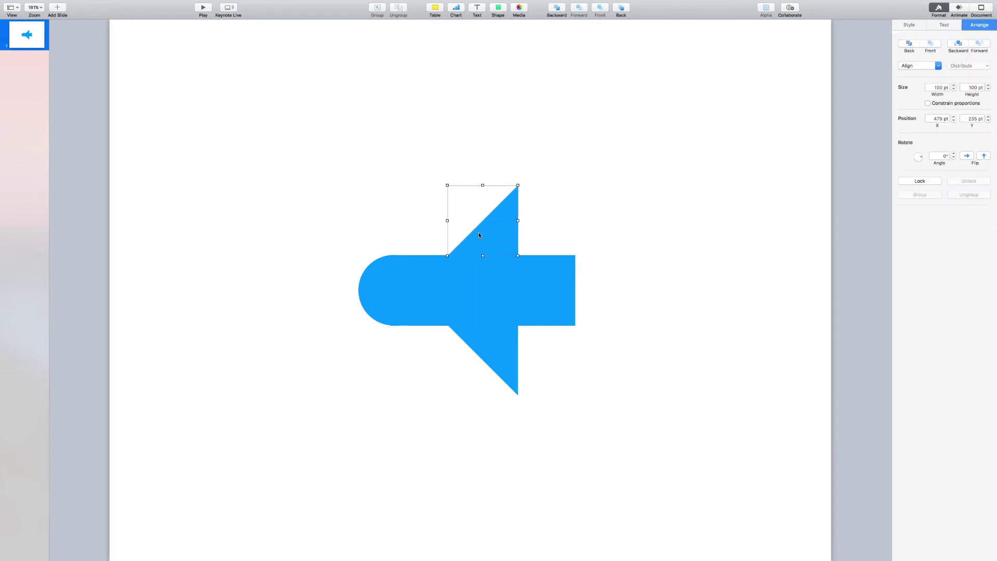
- Copy both wings to the bar's right end and lengthen the bar to reach them
drag(478, 232, 579, 230)
click(501, 347)
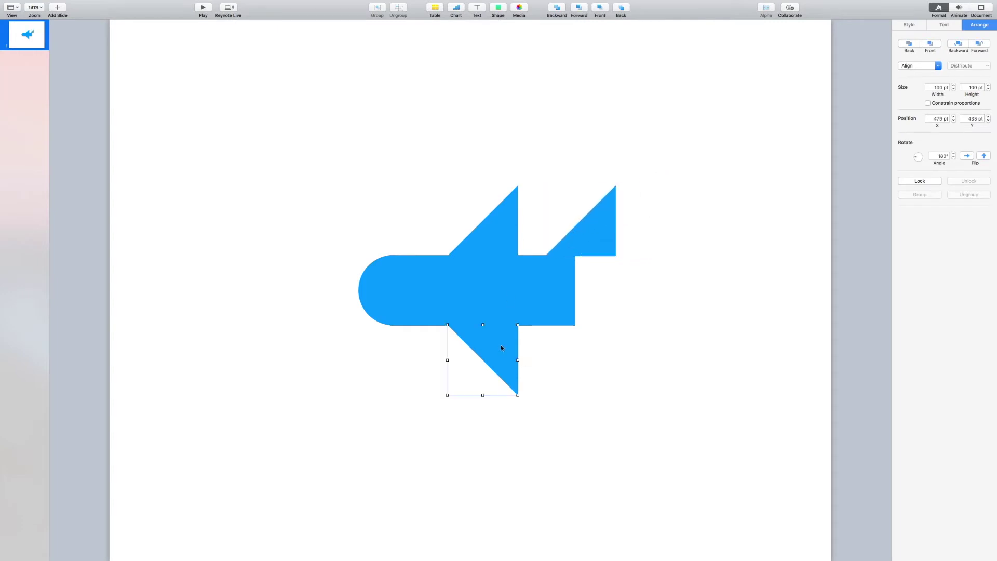
drag(501, 348, 585, 338)
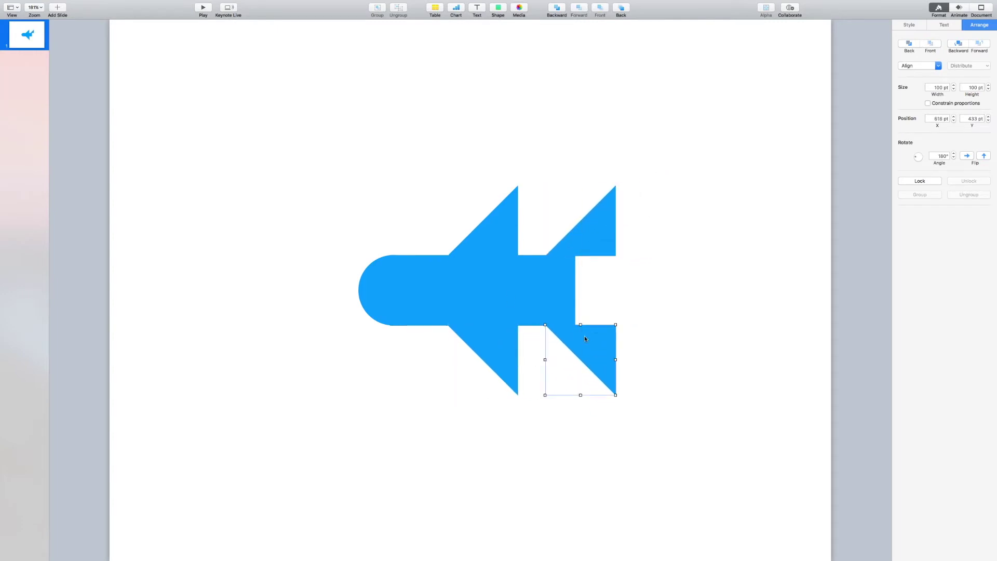
click(570, 285)
drag(576, 290, 615, 290)
- Shrink the tail fins to 63 pt and nudge both fins 1 pt right
click(599, 218)
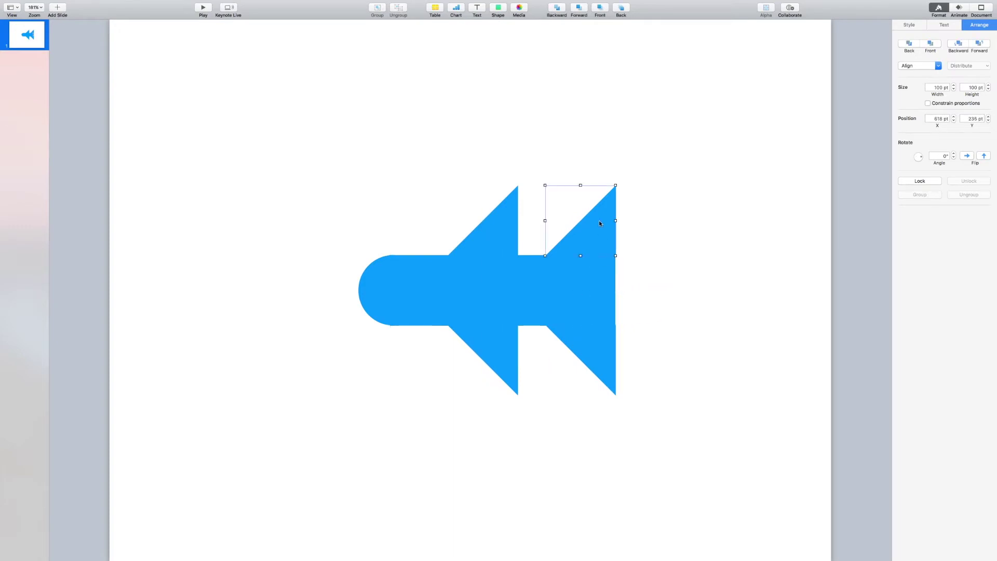
drag(580, 185, 575, 213)
click(591, 351)
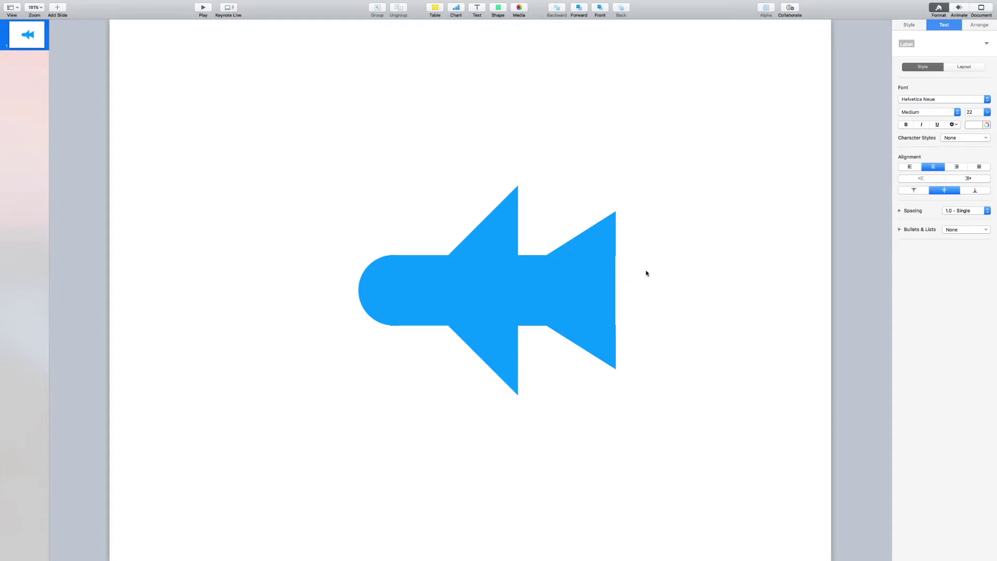
click(646, 276)
click(597, 240)
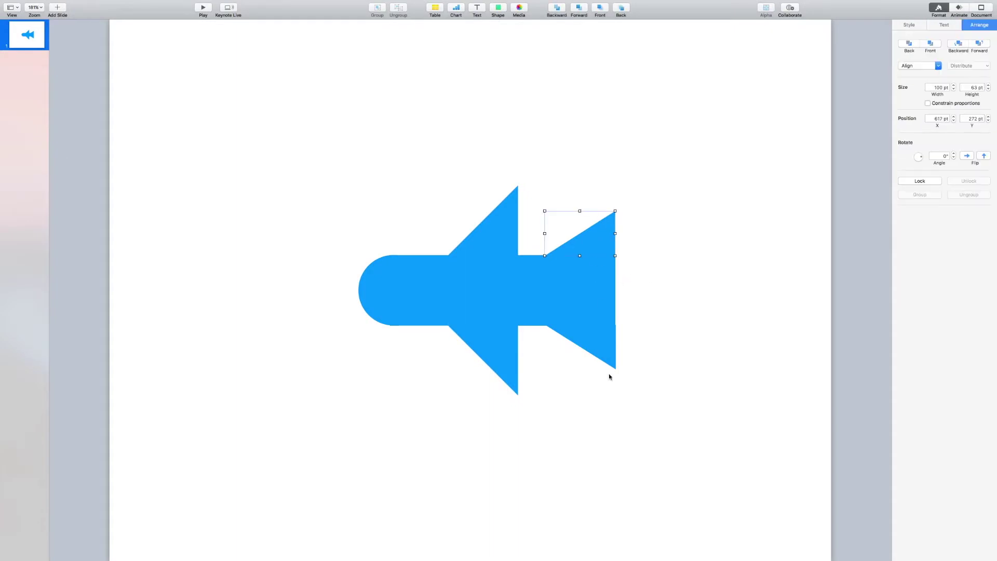
click(600, 345)
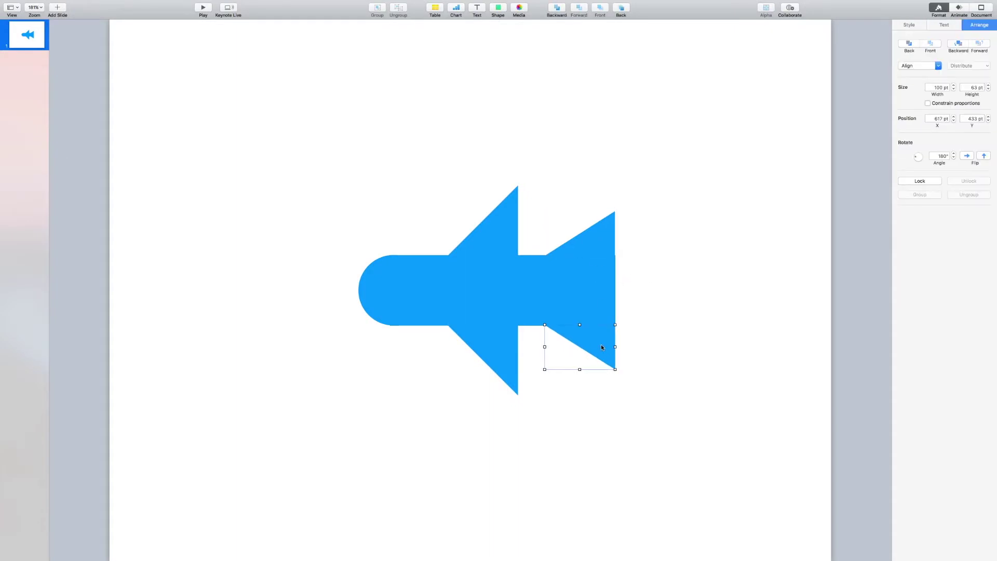
key(Right)
click(603, 238)
key(Right)
click(674, 244)
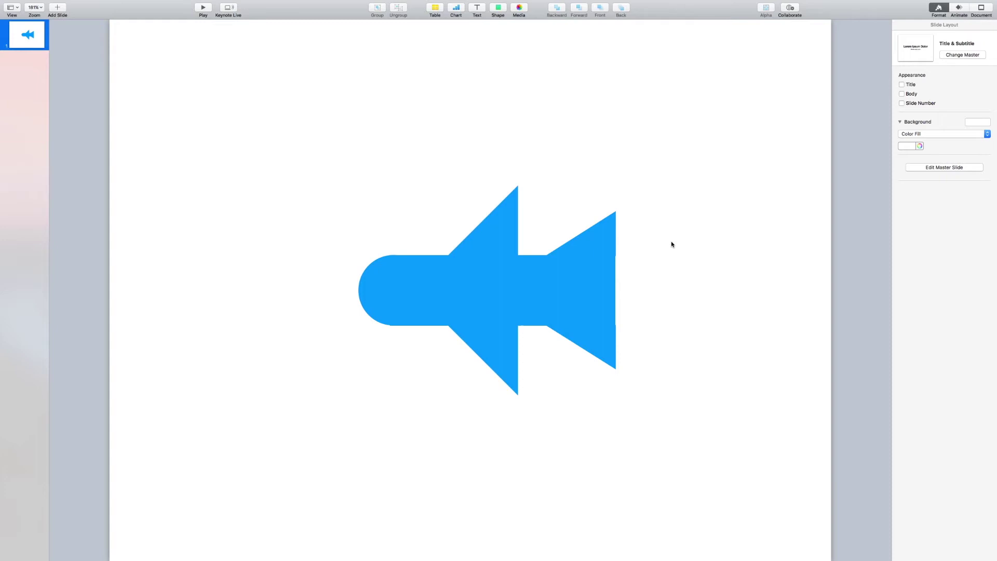
- Group all the aeroplane shapes and move the group up and to the left
drag(321, 158, 691, 433)
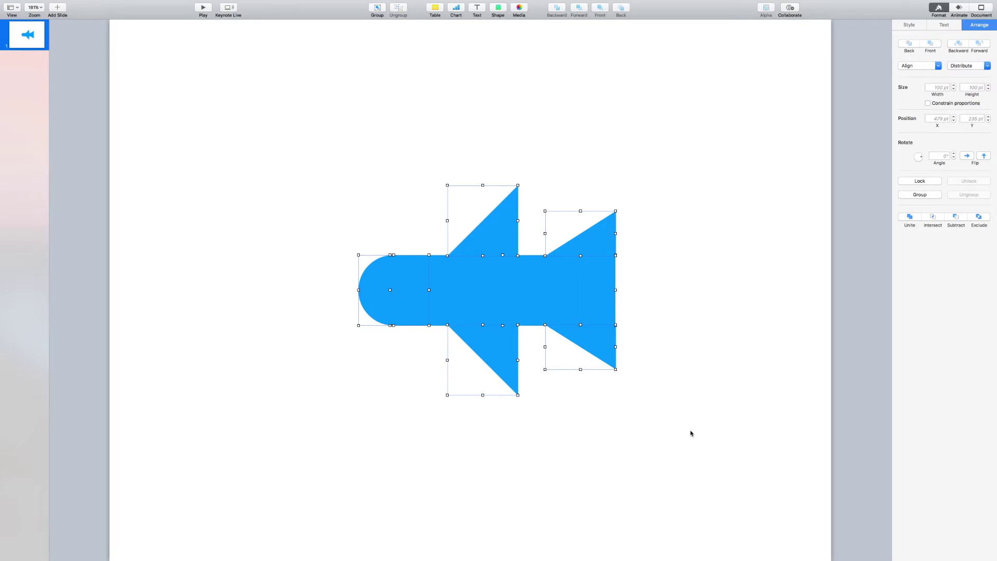
click(924, 196)
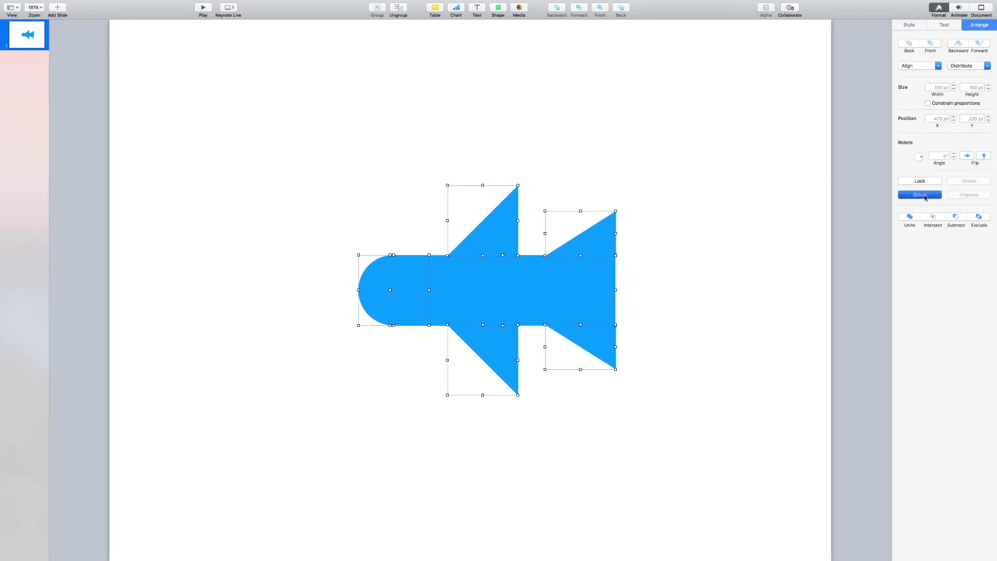
drag(471, 289, 433, 271)
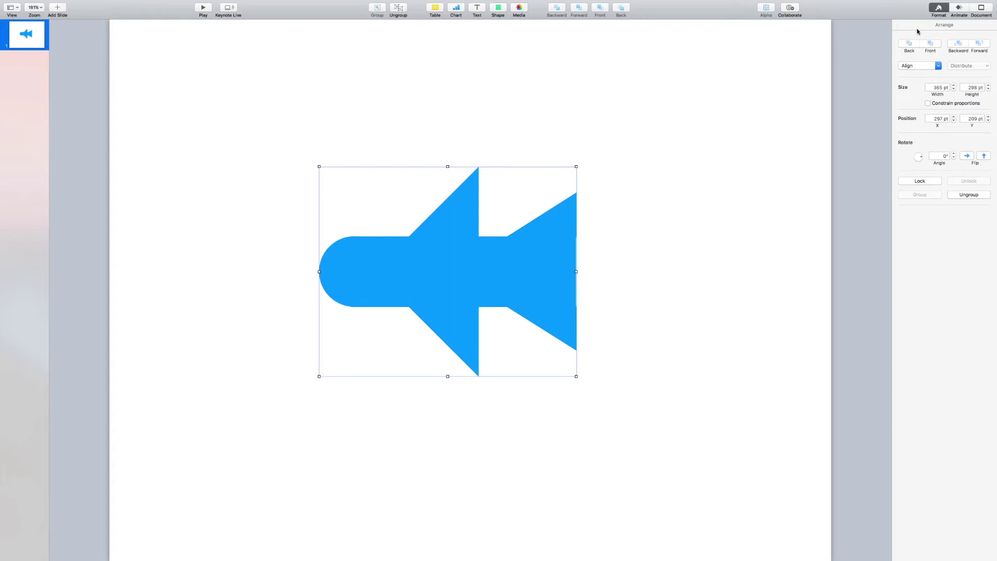
- Ungroup the plane pieces, check their style settings, then group them again
click(968, 194)
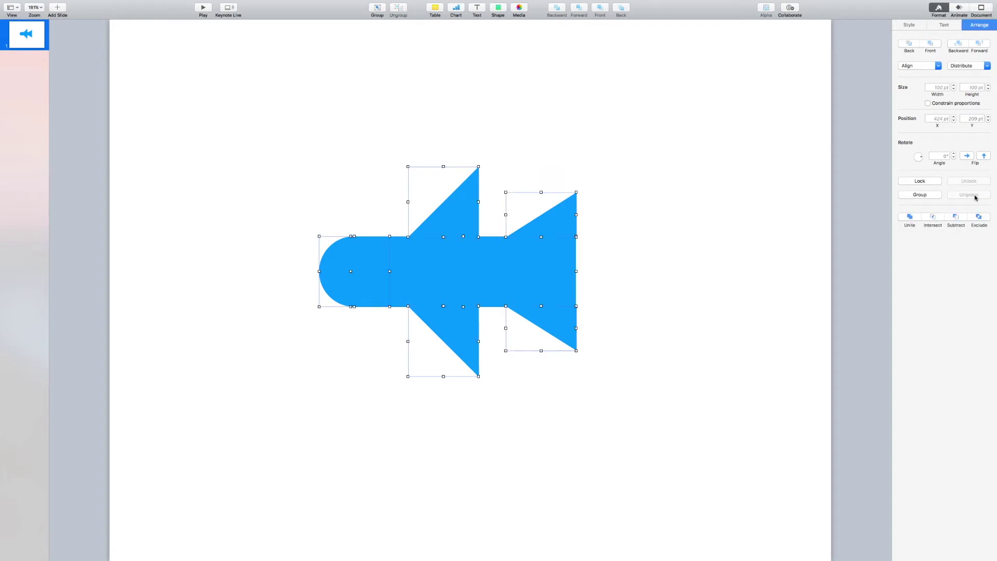
click(908, 26)
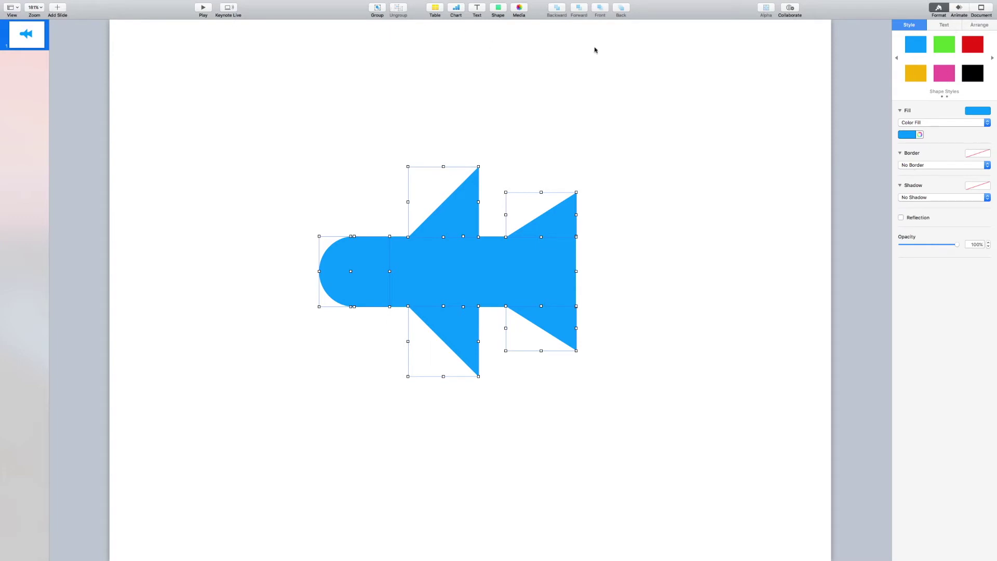
click(376, 9)
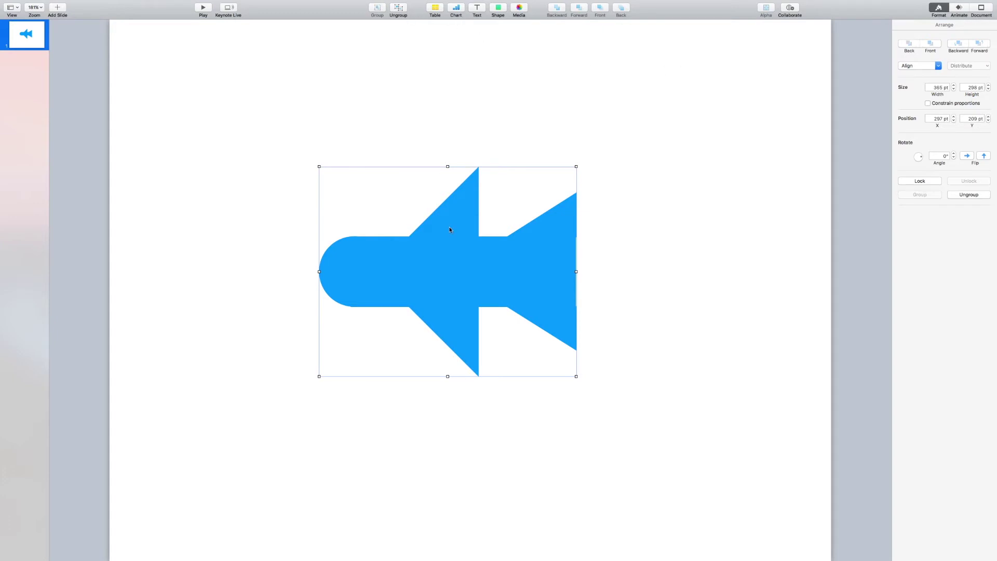
- Ungroup the pieces and lengthen the body bar to 320 pt
click(395, 8)
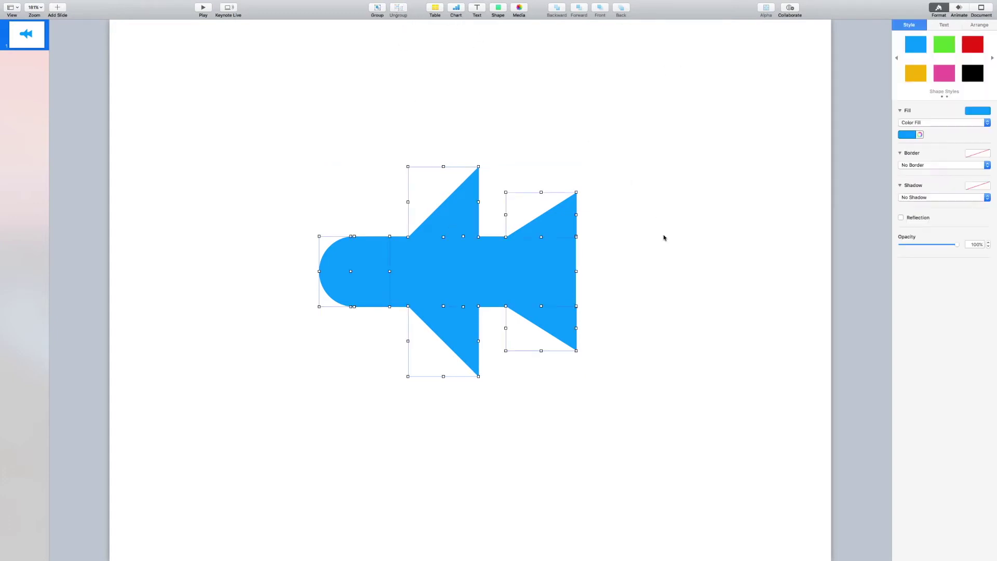
click(664, 236)
click(556, 265)
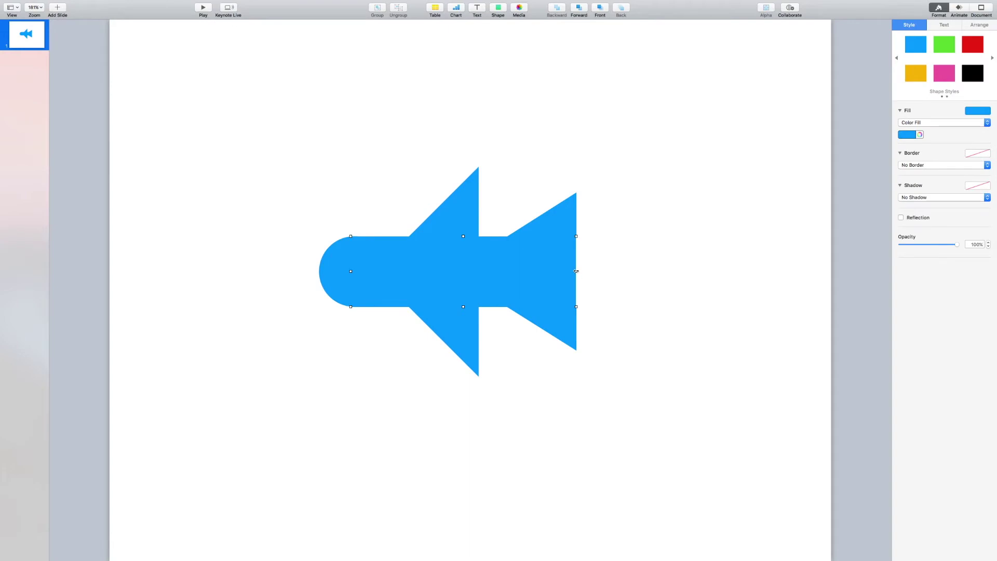
drag(575, 271, 575, 270)
click(598, 275)
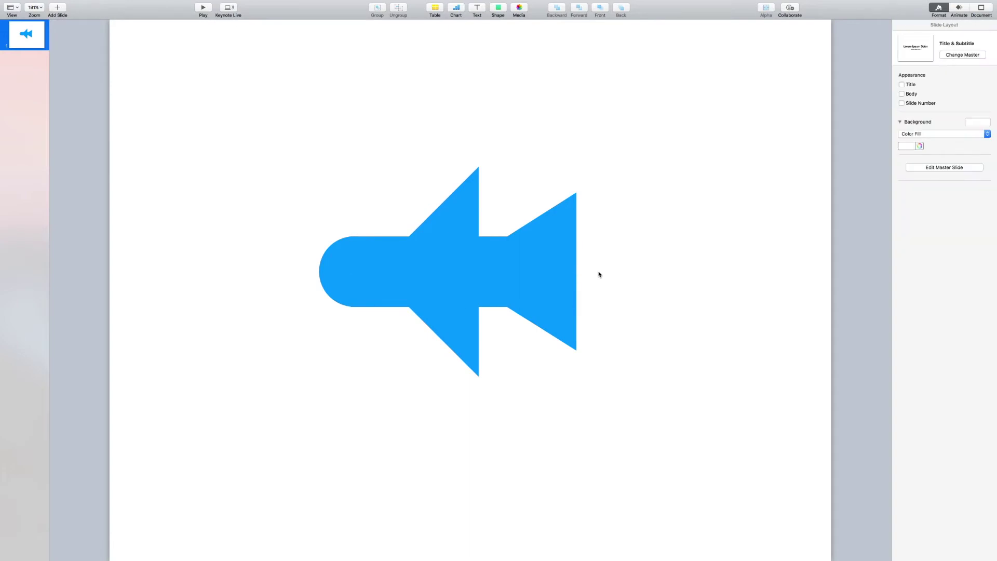
- Select all three plane pieces and Unite them into one 365 × 298 pt shape
drag(264, 160, 690, 397)
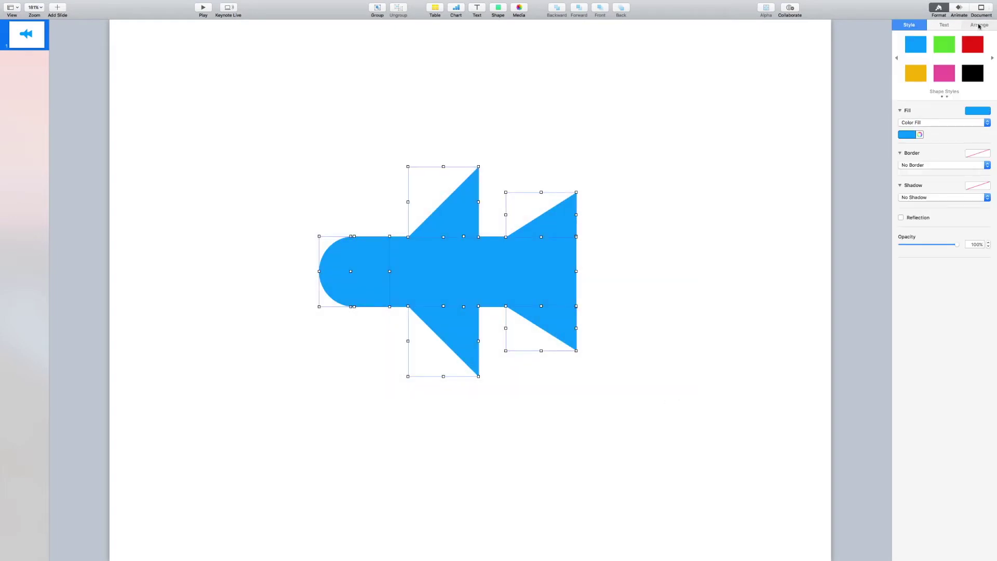
click(979, 24)
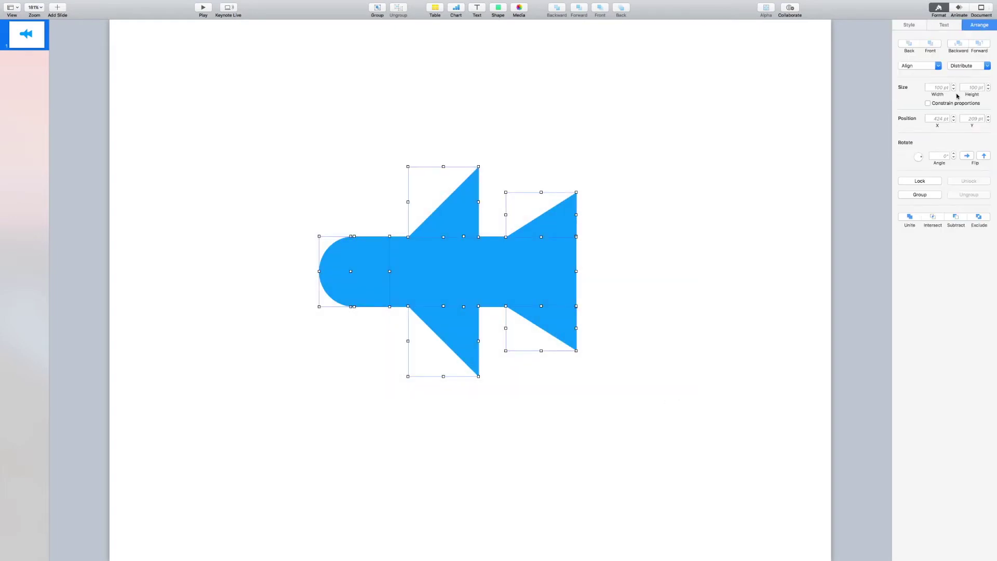
click(909, 217)
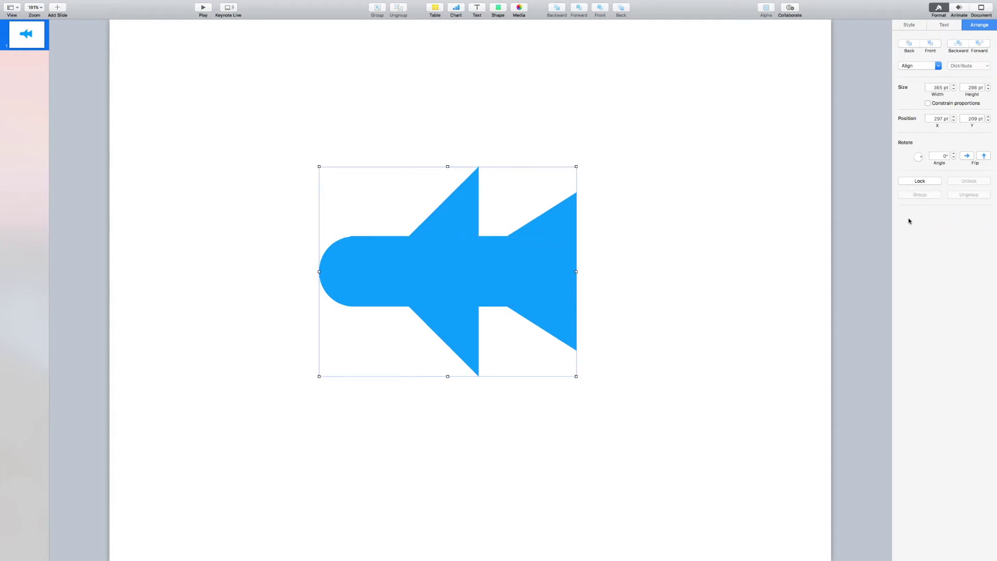
click(908, 26)
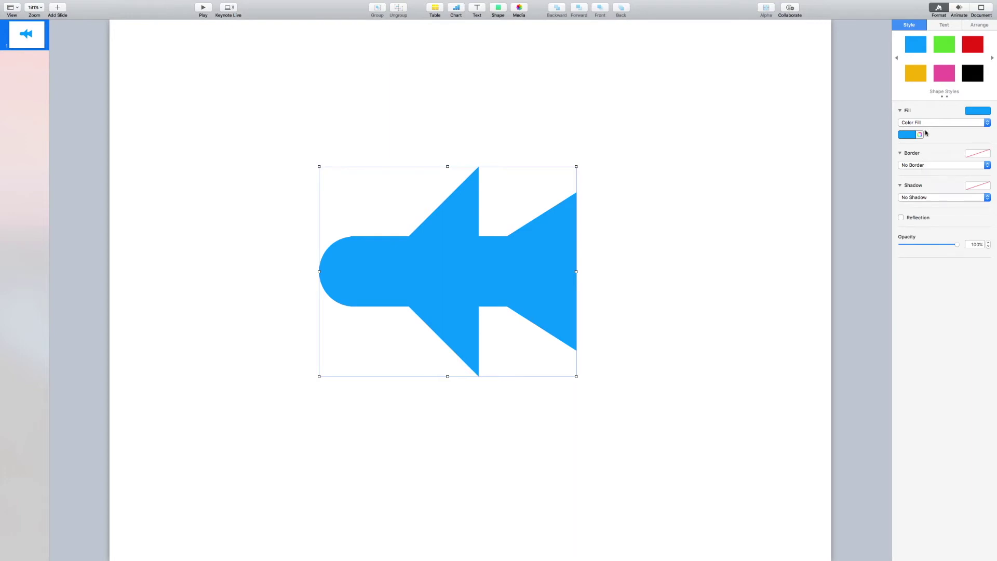
- Give the merged plane a black 5 pt line border
click(914, 164)
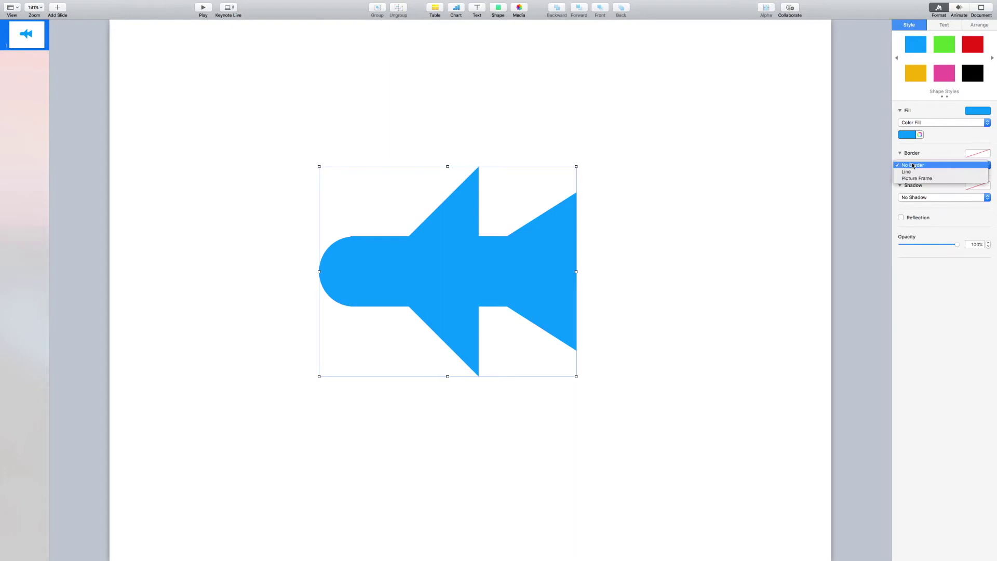
click(909, 173)
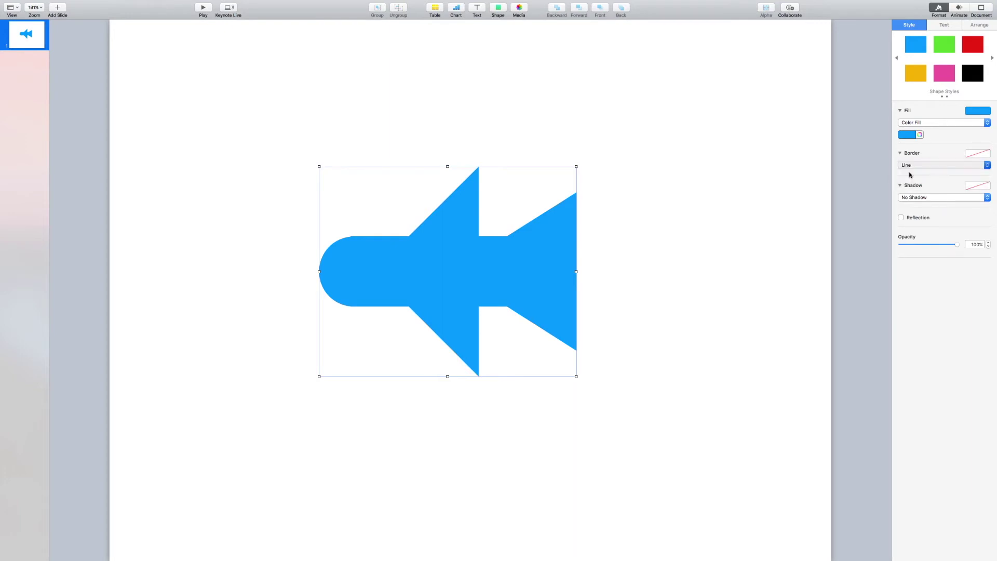
click(696, 246)
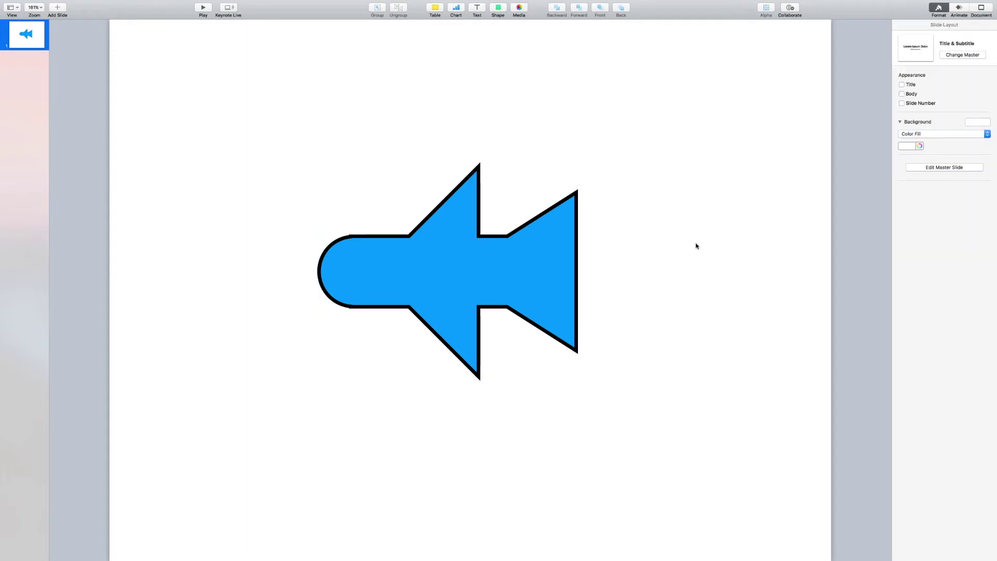
- Add a soft drop shadow to the plane shape
click(534, 267)
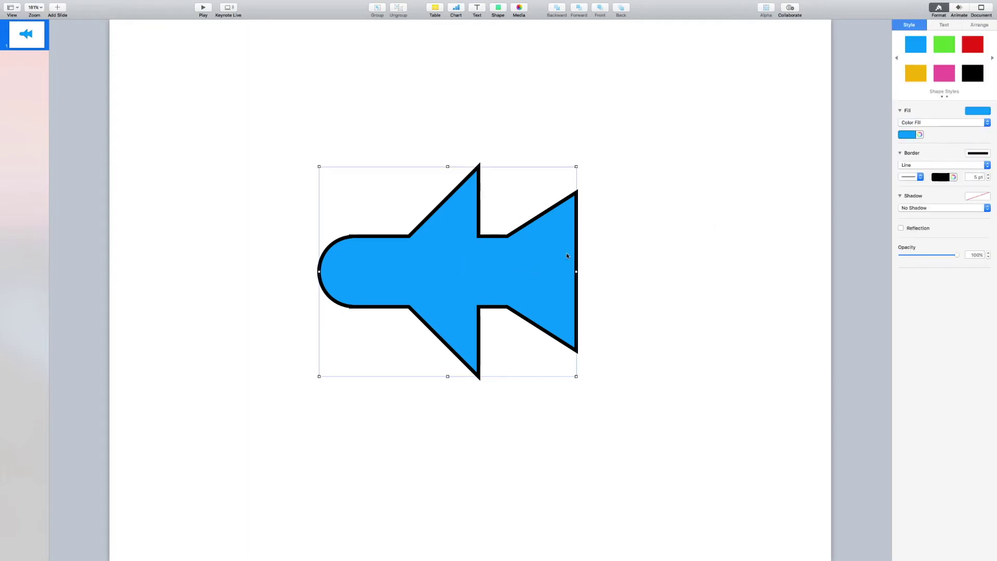
click(933, 208)
click(919, 215)
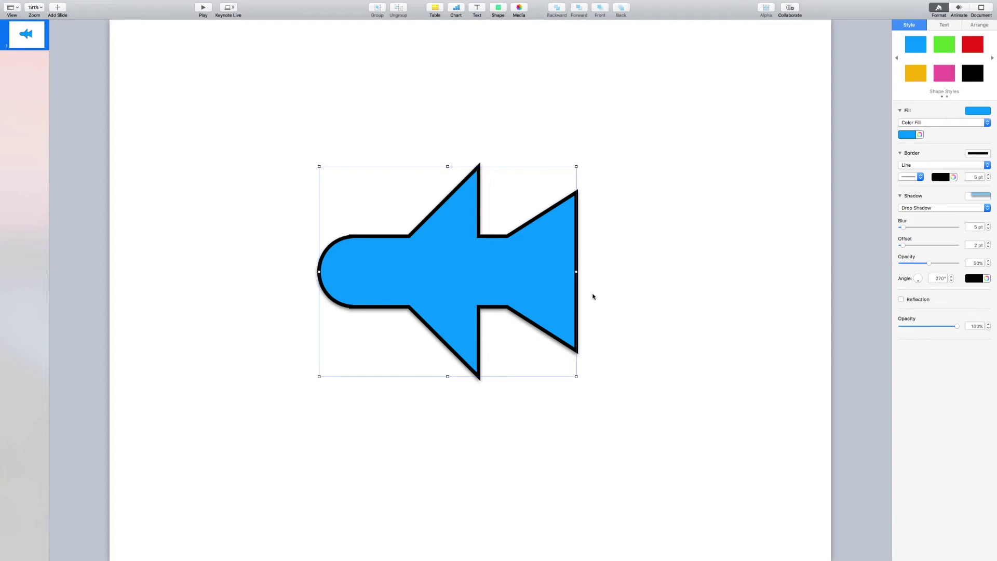
click(625, 290)
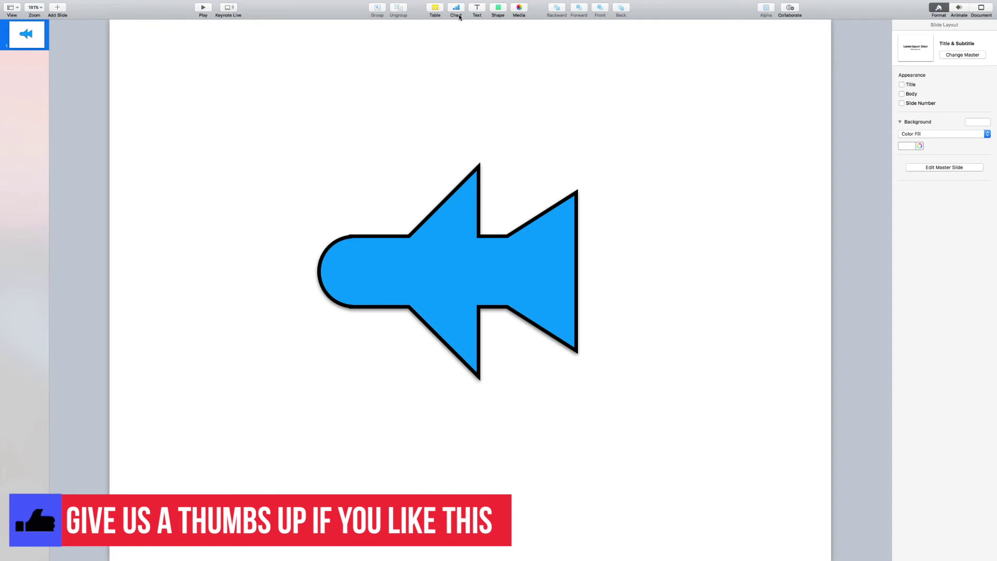
- Insert a black rounded square at the upper left, then delete it
click(499, 14)
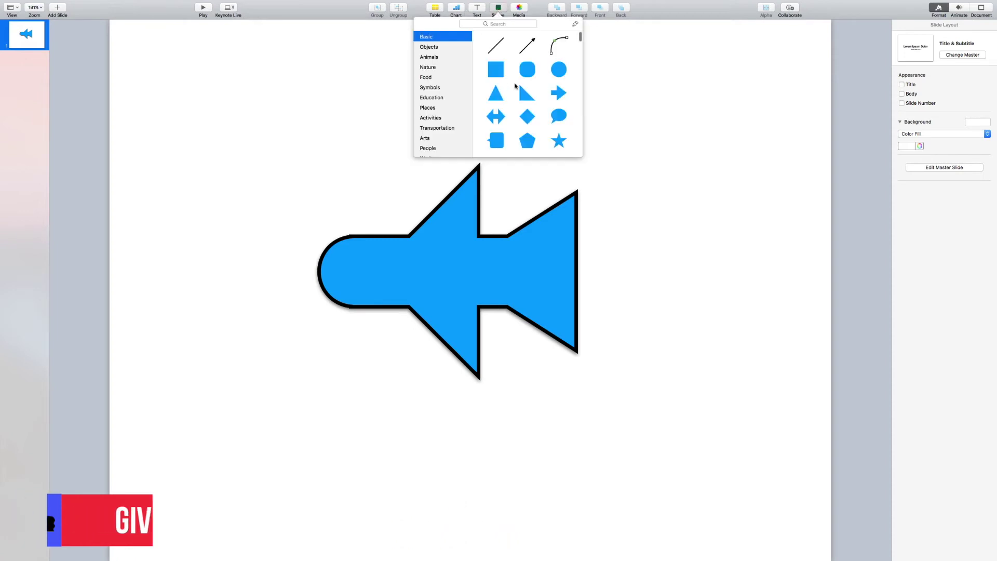
click(531, 72)
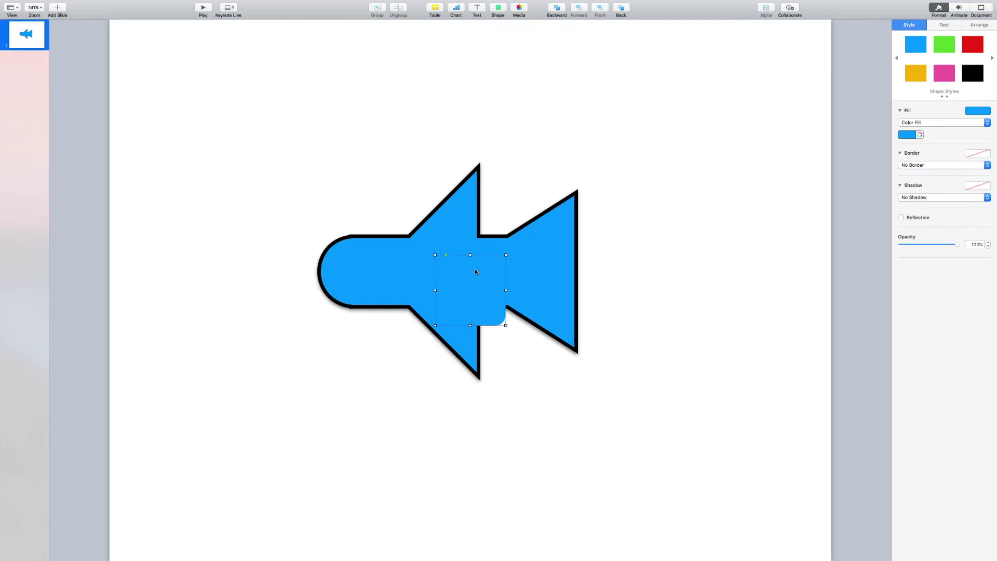
drag(475, 271, 298, 109)
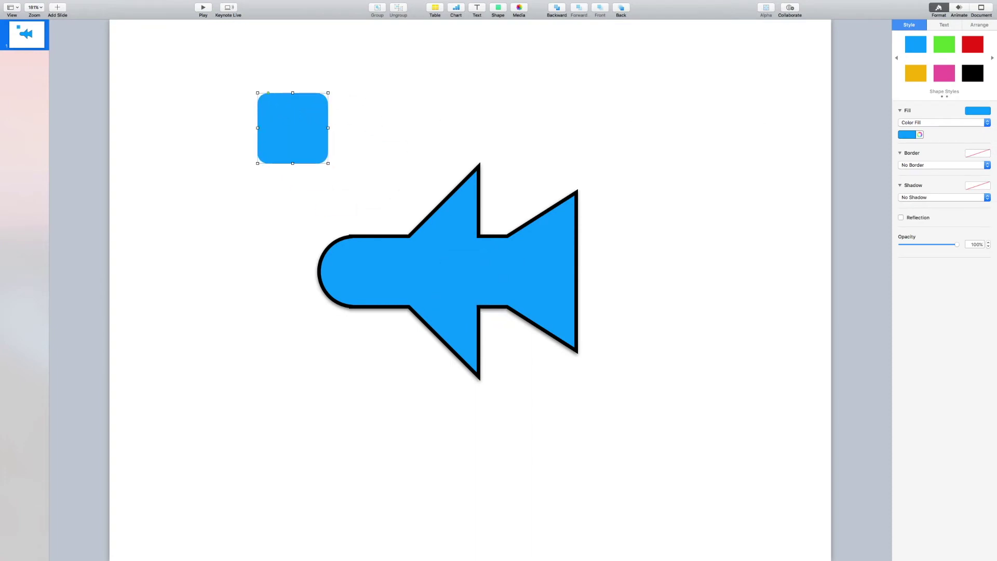
click(970, 77)
click(428, 145)
click(285, 130)
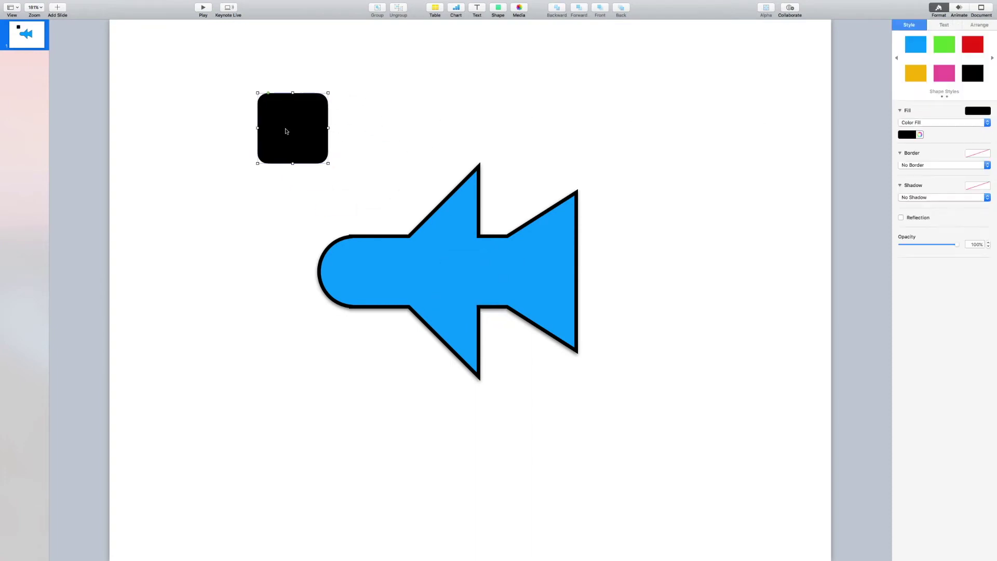
key(BackSpace)
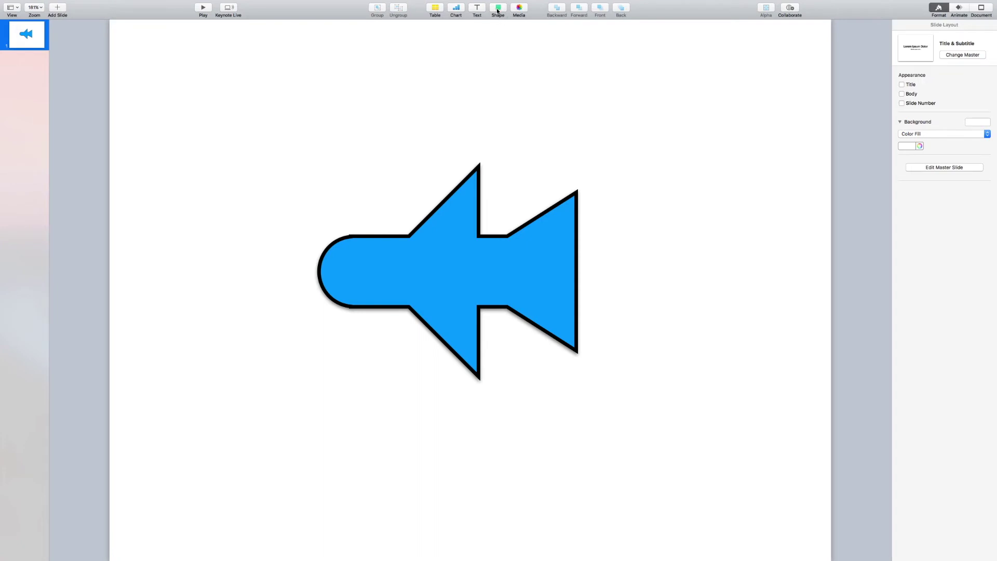
- Place a black circle at the slide's upper left, above the plane
click(498, 9)
click(559, 70)
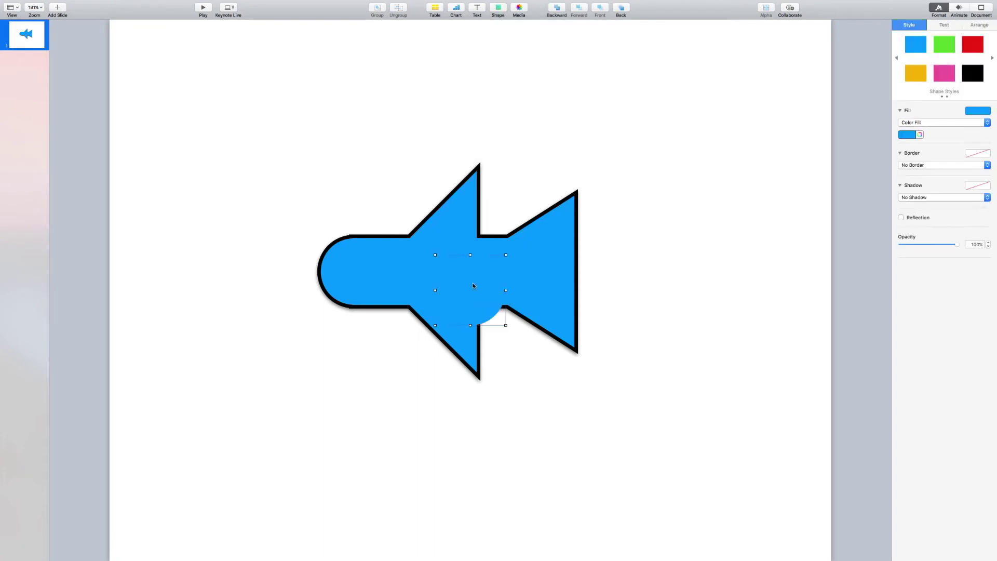
drag(472, 285, 302, 84)
click(972, 75)
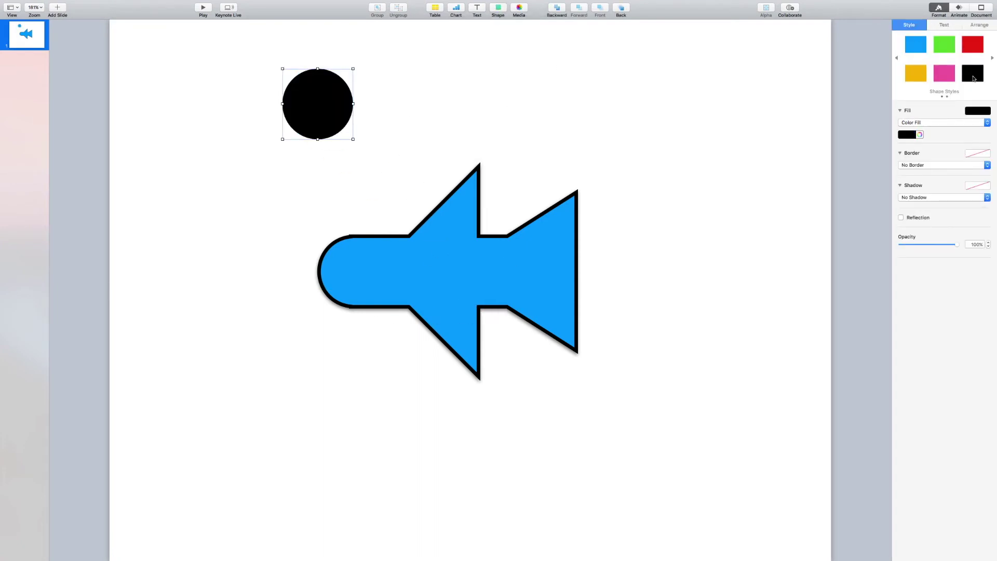
click(862, 72)
click(313, 115)
- Duplicate the circle slightly offset, colour the copy pink, and select both circles
mouse_move(313, 115)
mouse_down()
mouse_move(327, 96)
mouse_move(305, 109)
mouse_up()
click(946, 76)
click(233, 100)
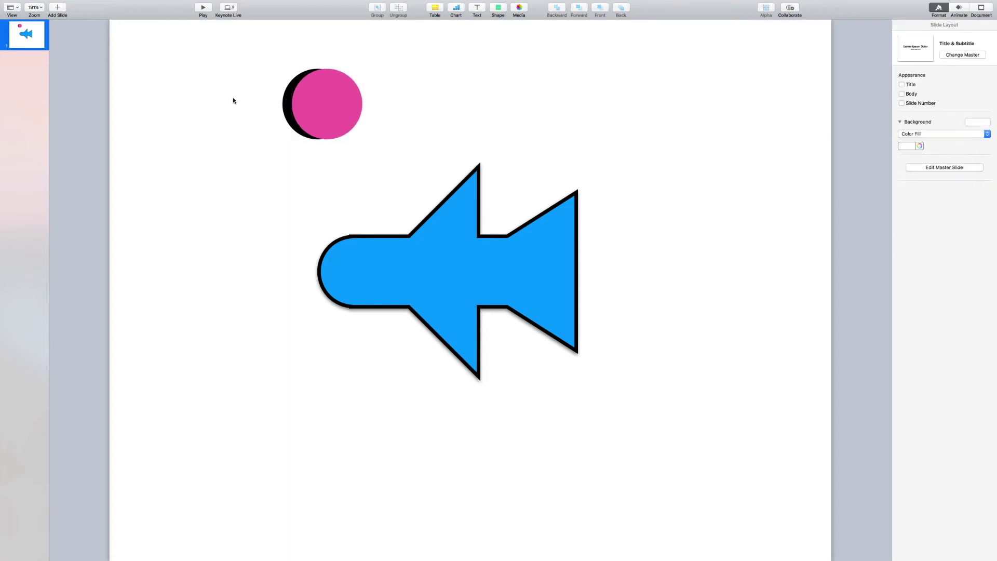
drag(249, 68, 405, 162)
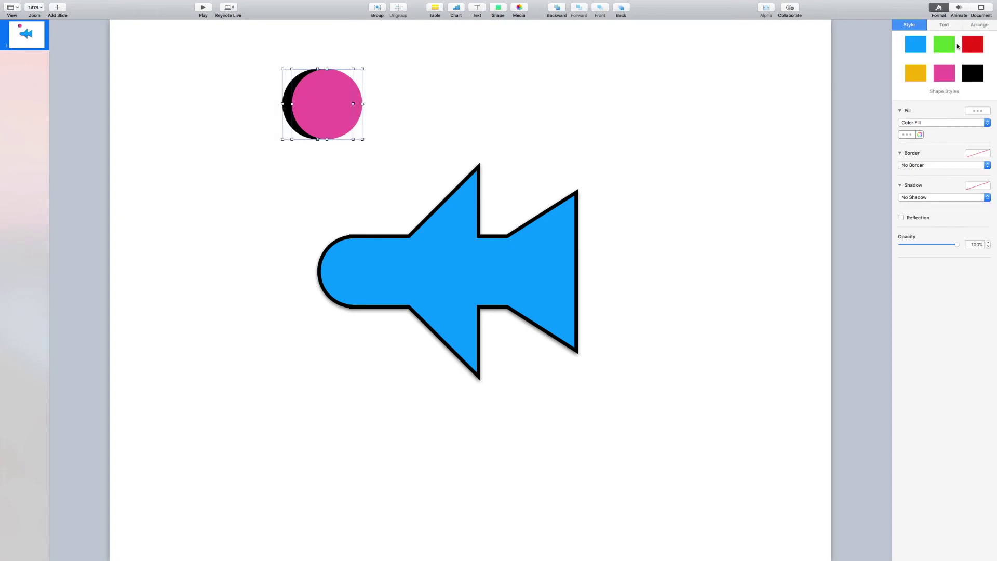
click(980, 26)
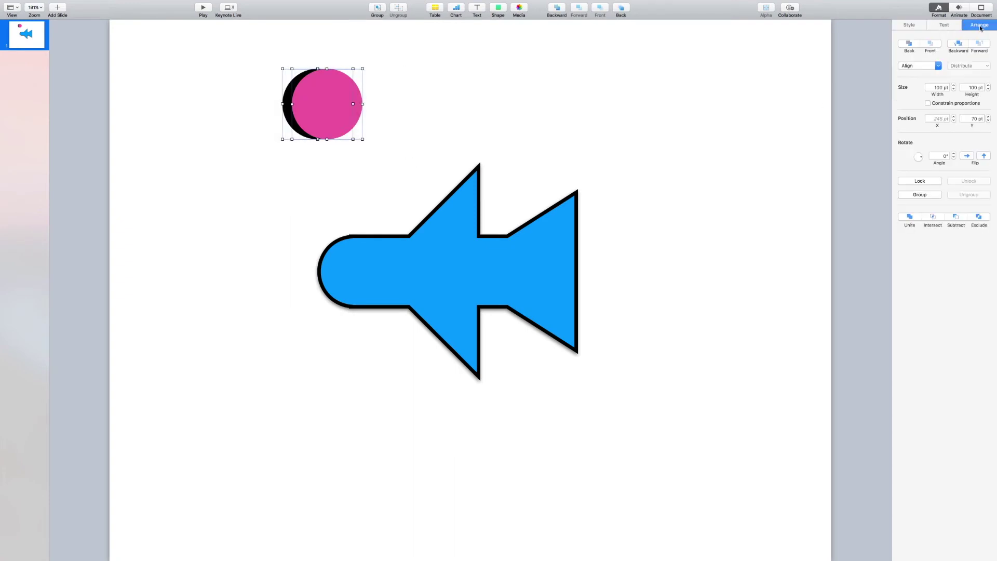
- Subtract the pink circle from the black one and move the 38 × 66 pt crescent into the plane's nose
click(956, 217)
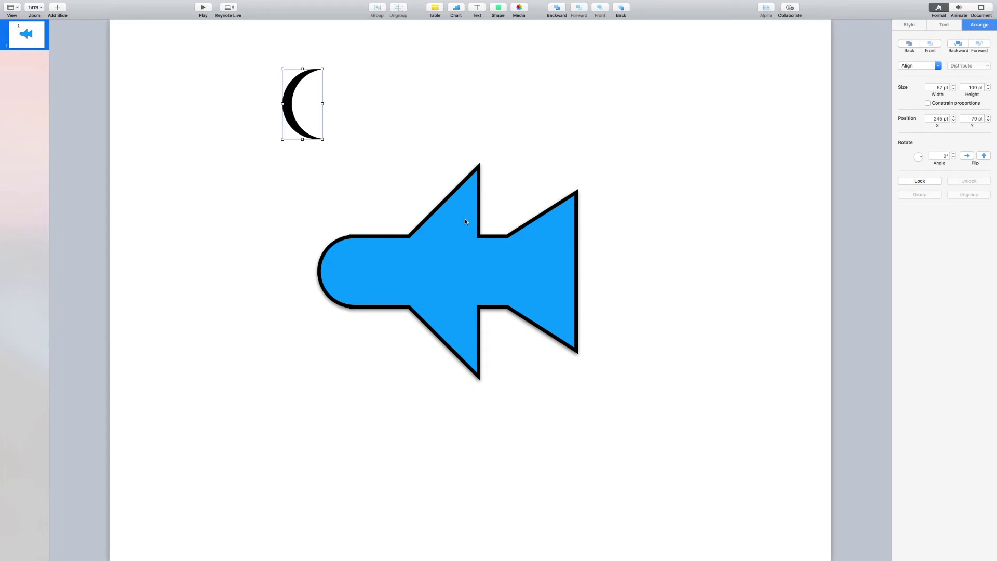
click(390, 138)
drag(290, 110, 334, 271)
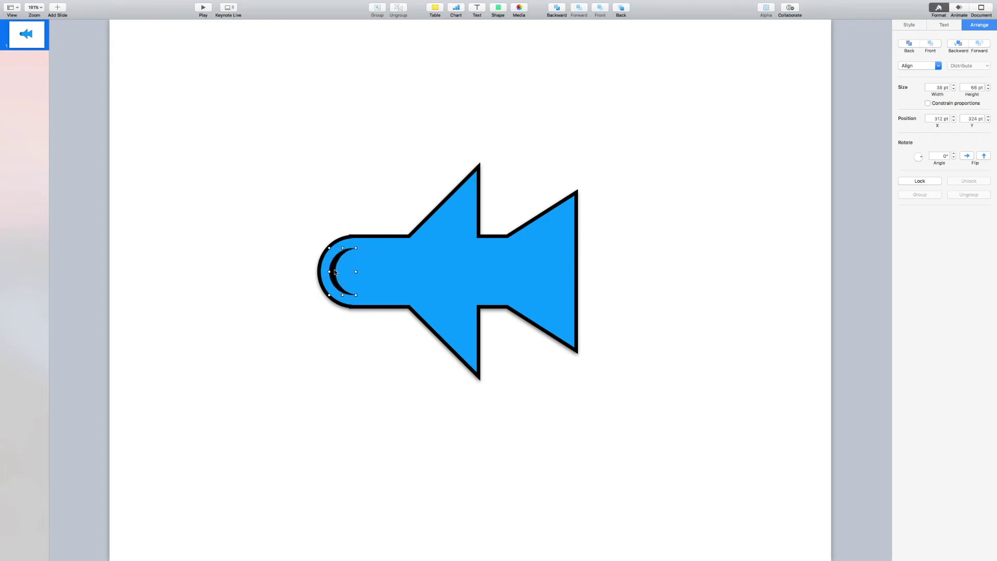
click(321, 162)
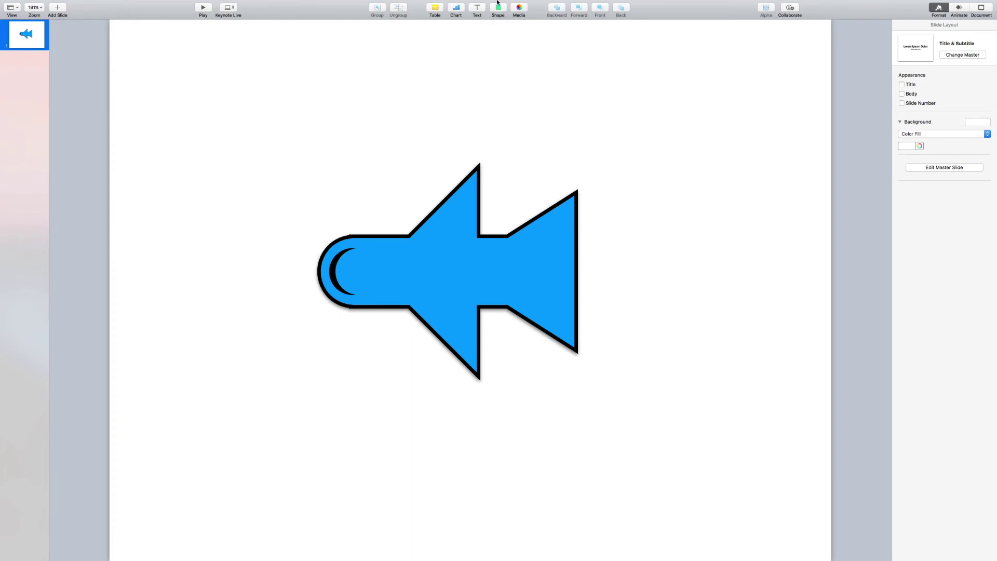
- Insert a circle, colour it red, and place it above the aeroplane
click(498, 22)
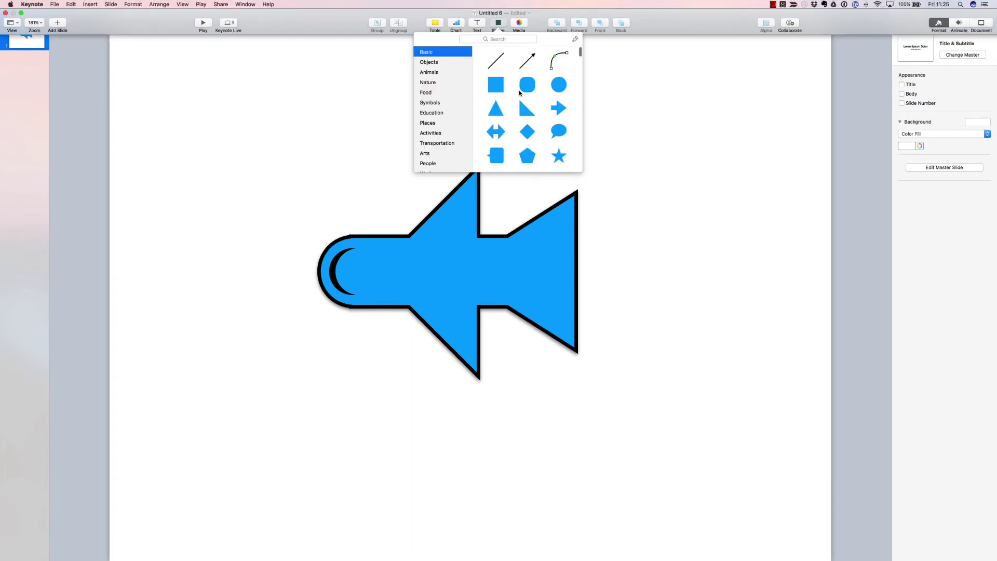
click(554, 71)
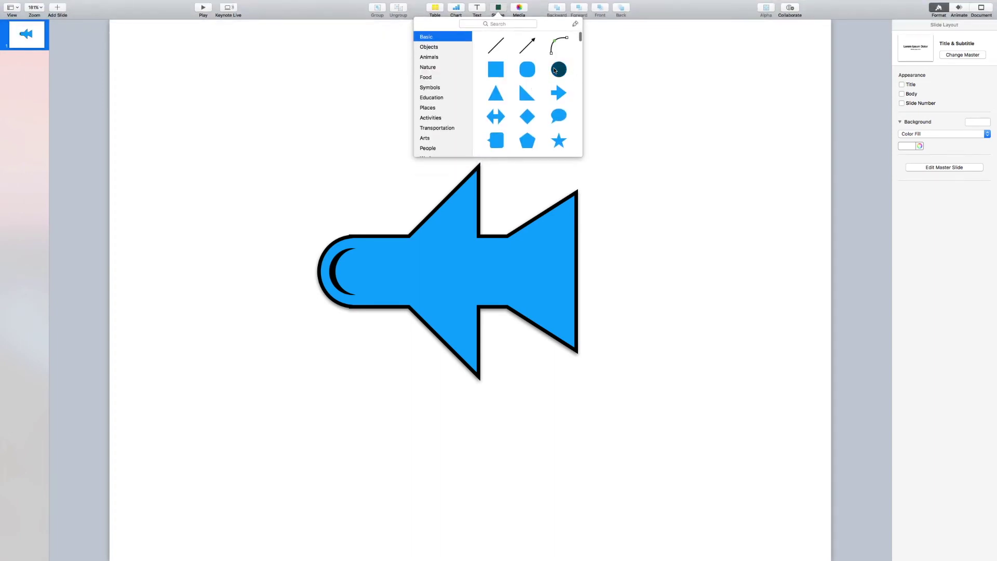
drag(453, 290, 528, 152)
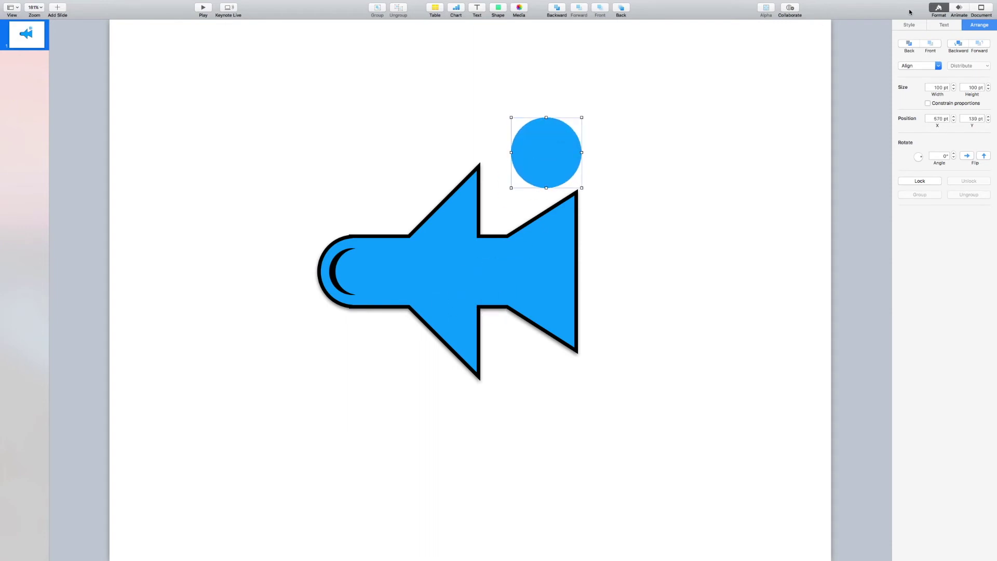
click(909, 25)
click(972, 44)
click(627, 132)
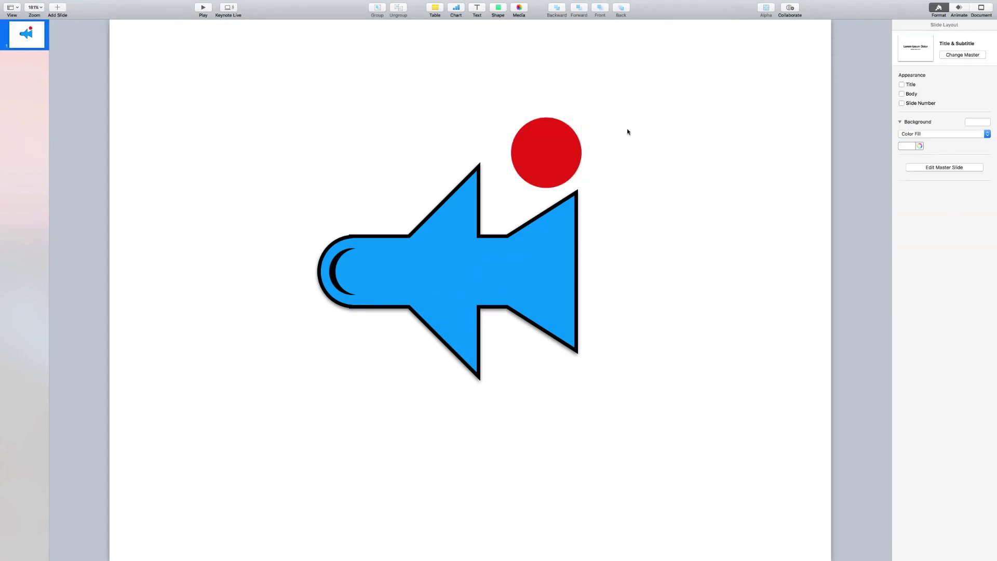
drag(557, 152, 555, 125)
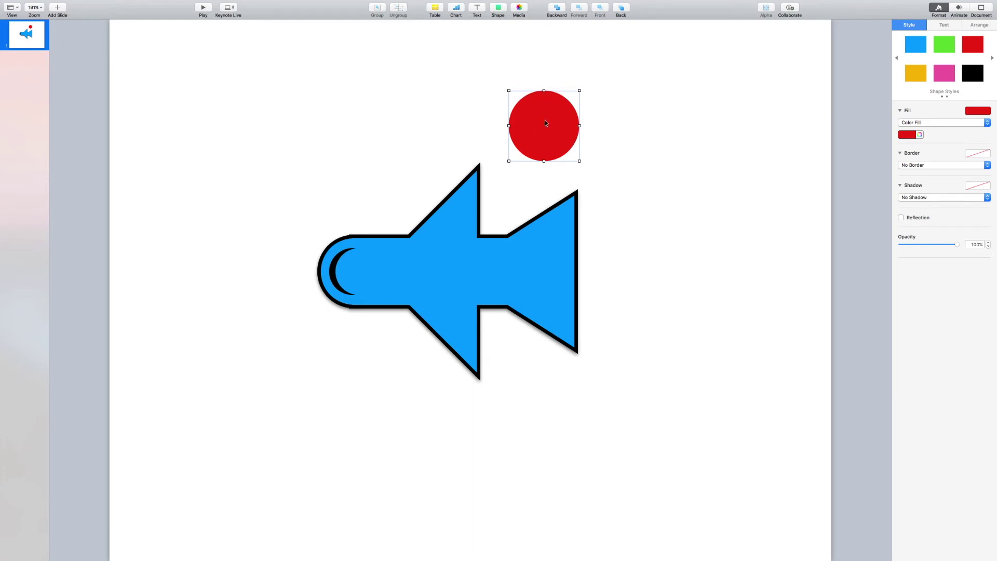
- Stack a duplicate red circle, Exclude the pair into a ring, and move it onto the lower wing
key(super+d)
mouse_move(546, 127)
mouse_down()
mouse_move(546, 98)
mouse_move(542, 122)
mouse_up()
click(980, 26)
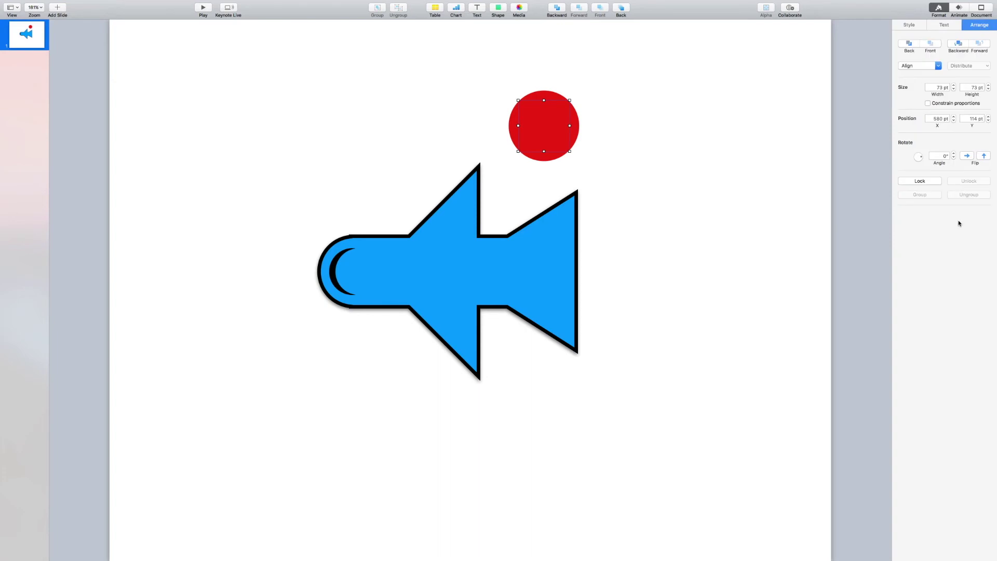
click(616, 199)
drag(474, 49, 604, 160)
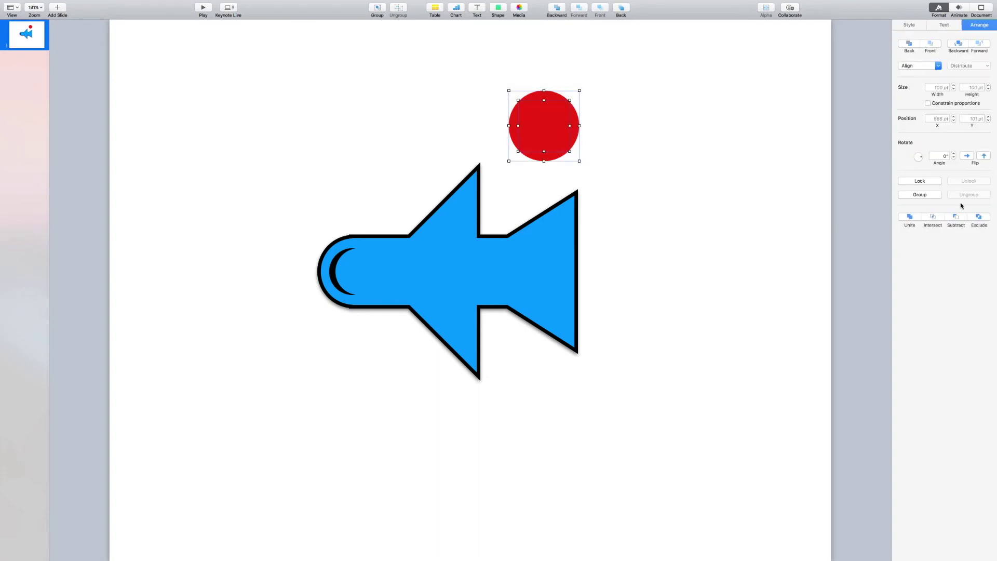
click(979, 218)
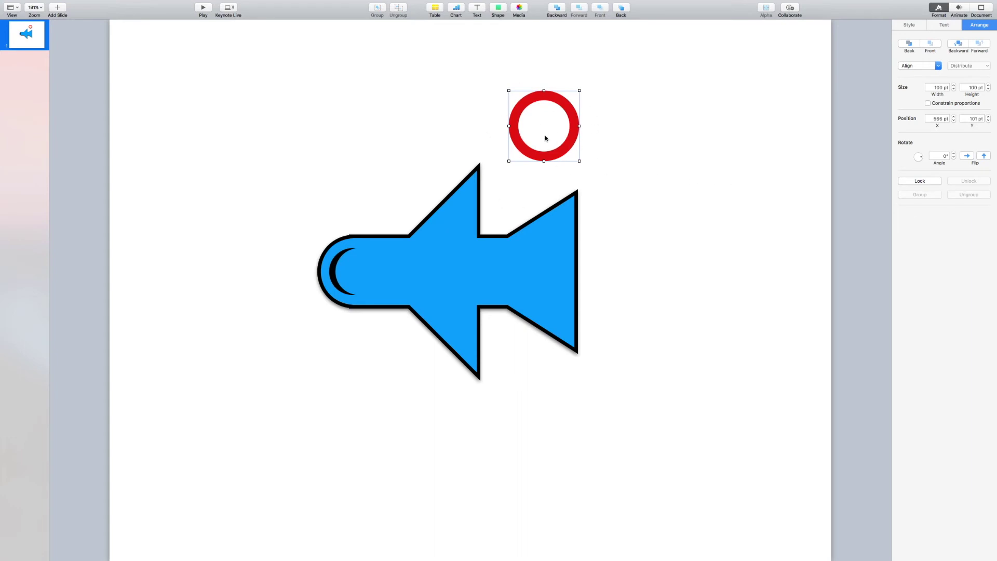
click(644, 118)
drag(544, 103, 460, 314)
- Duplicate the red ring engine with Cmd+D and place the copy on the upper wing
click(552, 107)
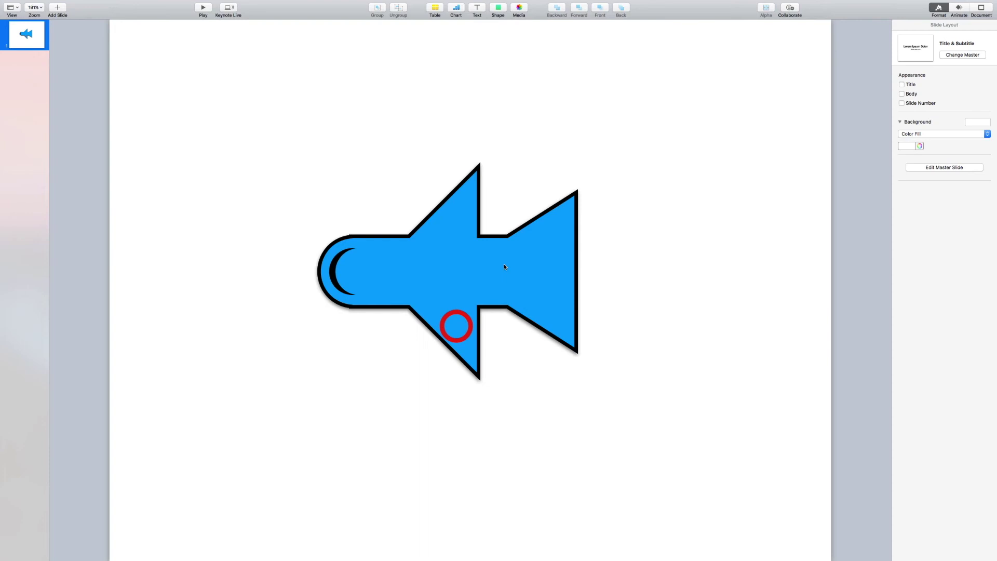
click(458, 313)
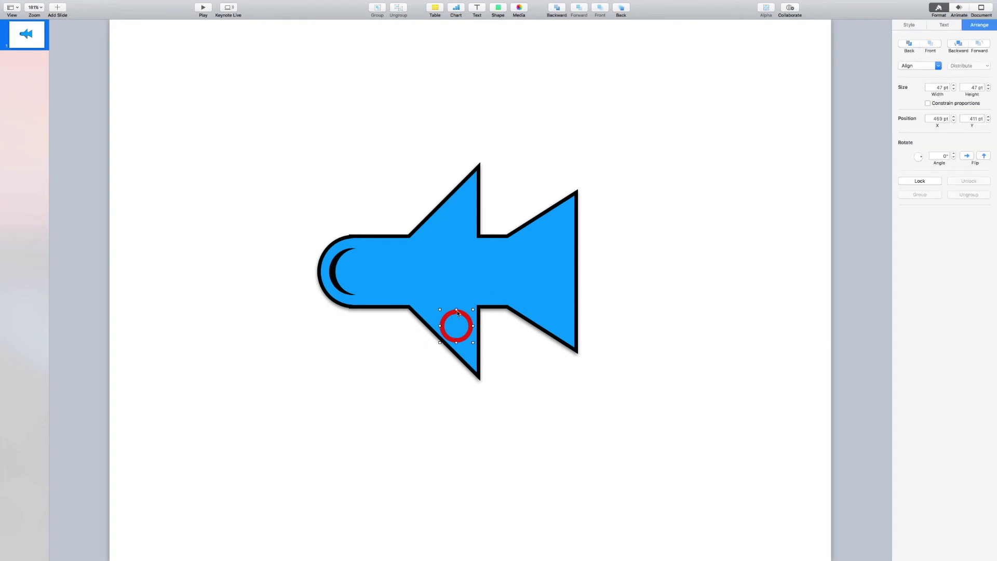
key(super+d)
drag(460, 319, 455, 203)
click(553, 133)
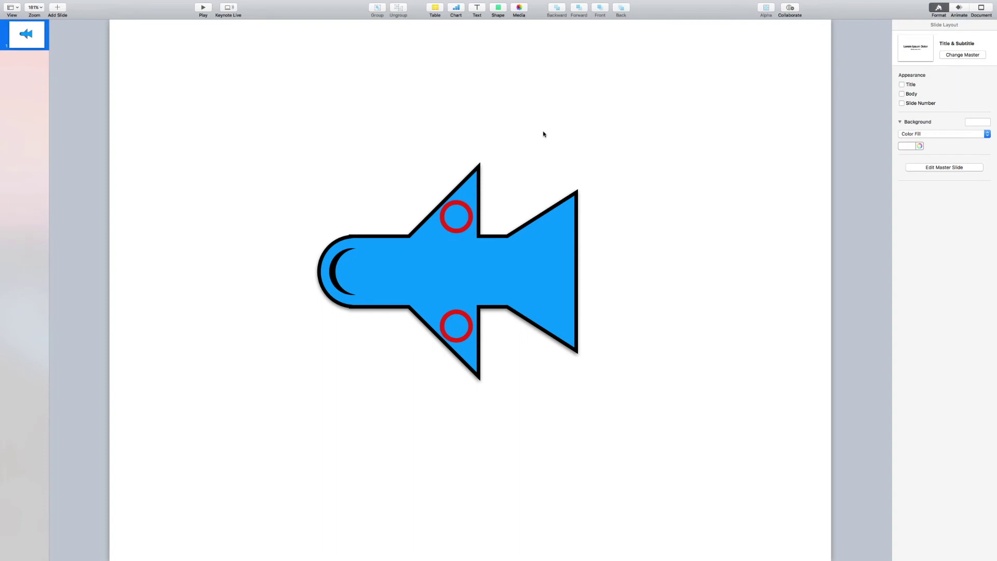
click(982, 9)
drag(274, 158, 693, 431)
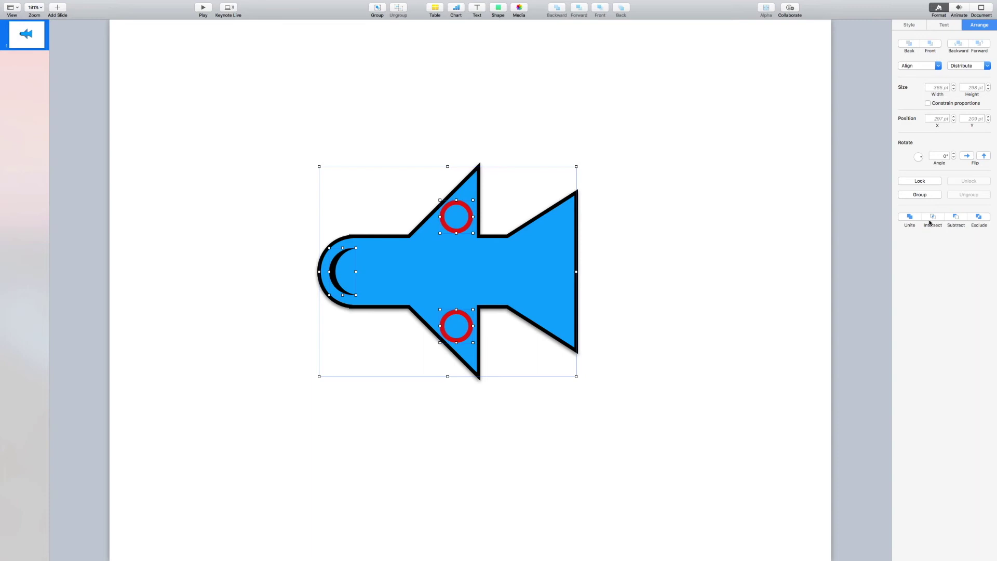
click(618, 219)
- Insert a square and place it above the aeroplane
click(499, 7)
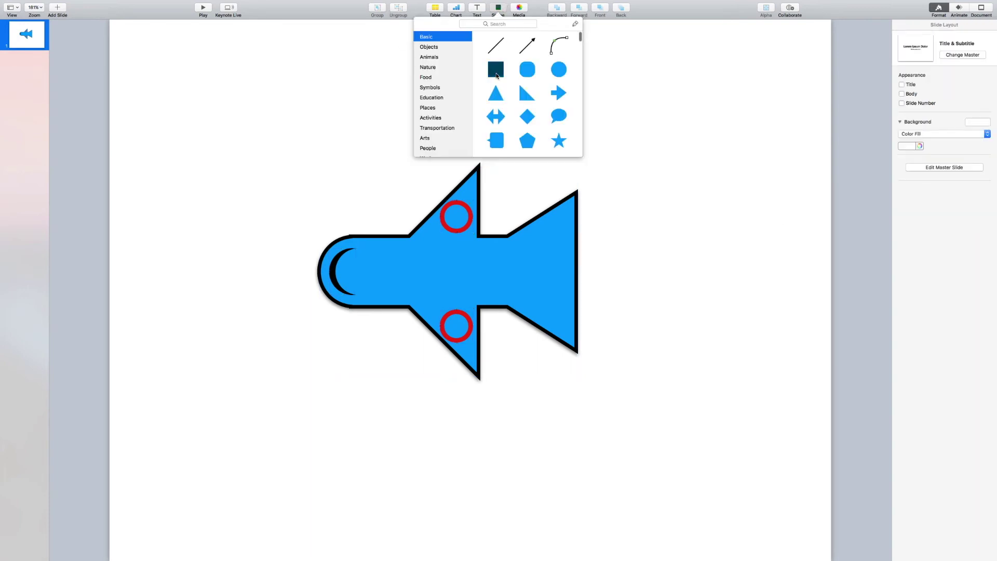
click(497, 76)
drag(475, 322, 522, 131)
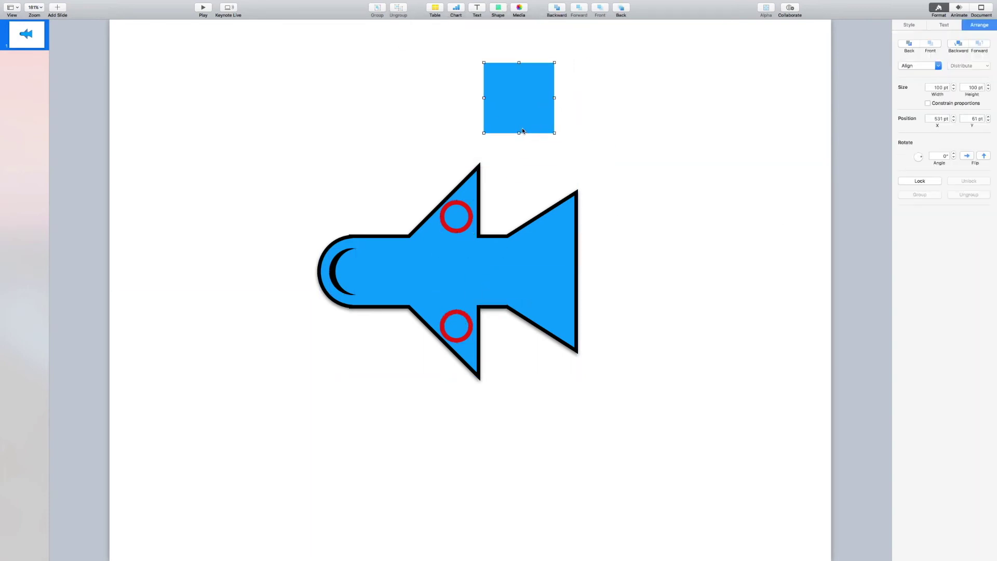
- Add a triangle, rotate it 90° to point left, and overlap it on the square's right side
click(500, 7)
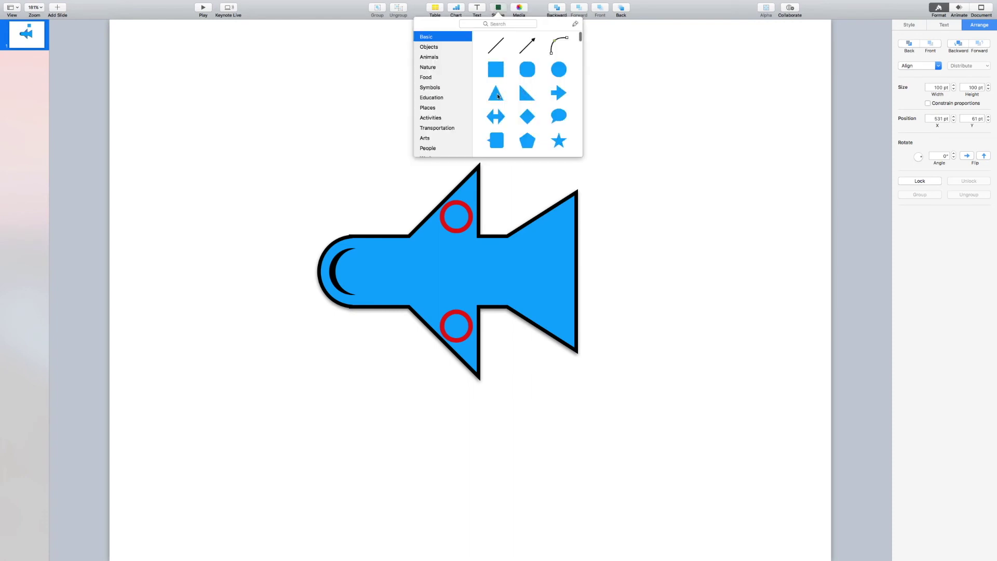
click(496, 94)
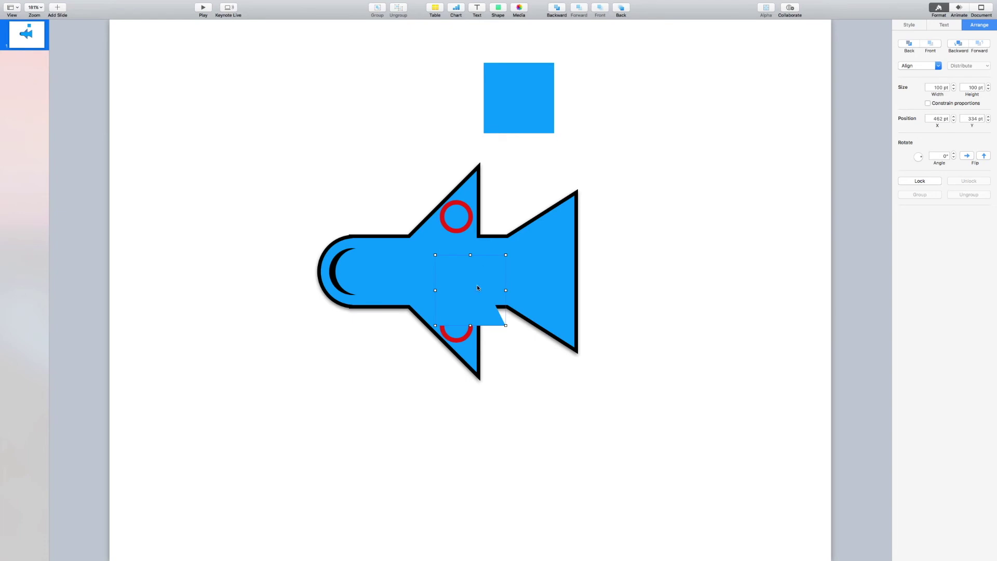
drag(476, 285, 671, 141)
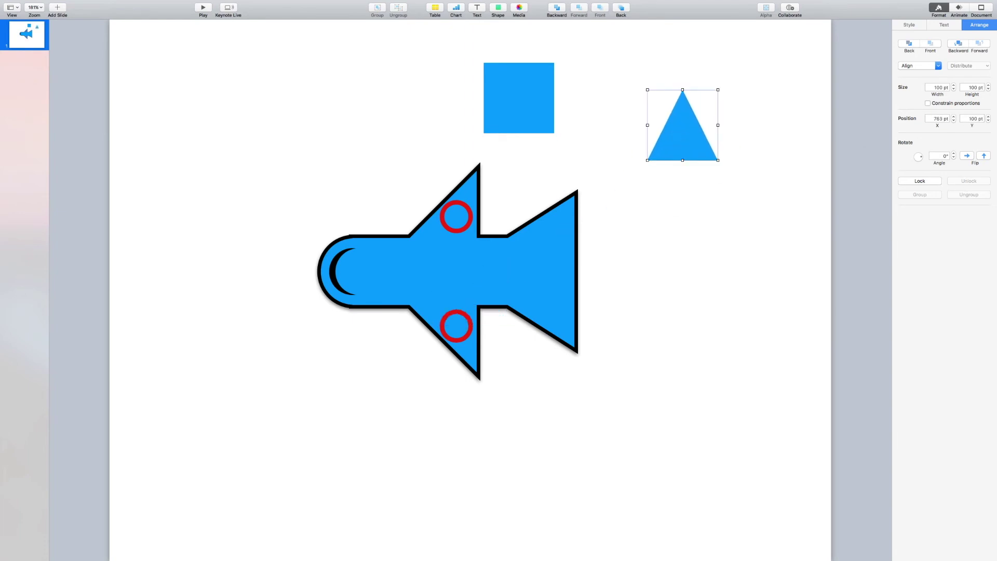
click(942, 156)
key(Return)
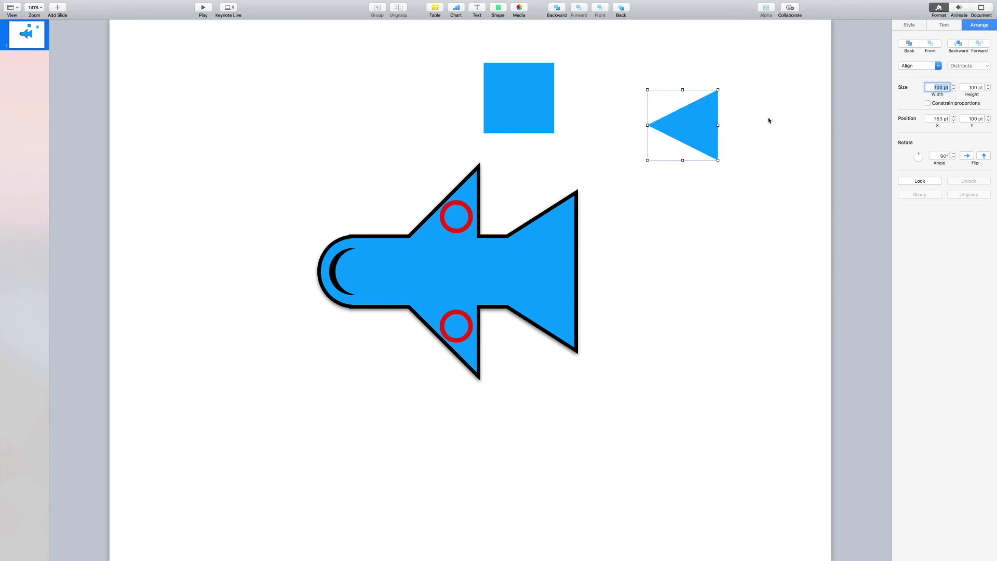
click(621, 121)
click(668, 128)
drag(668, 128, 537, 99)
- Try intersecting the square and triangle, then undo the intersection
click(469, 92)
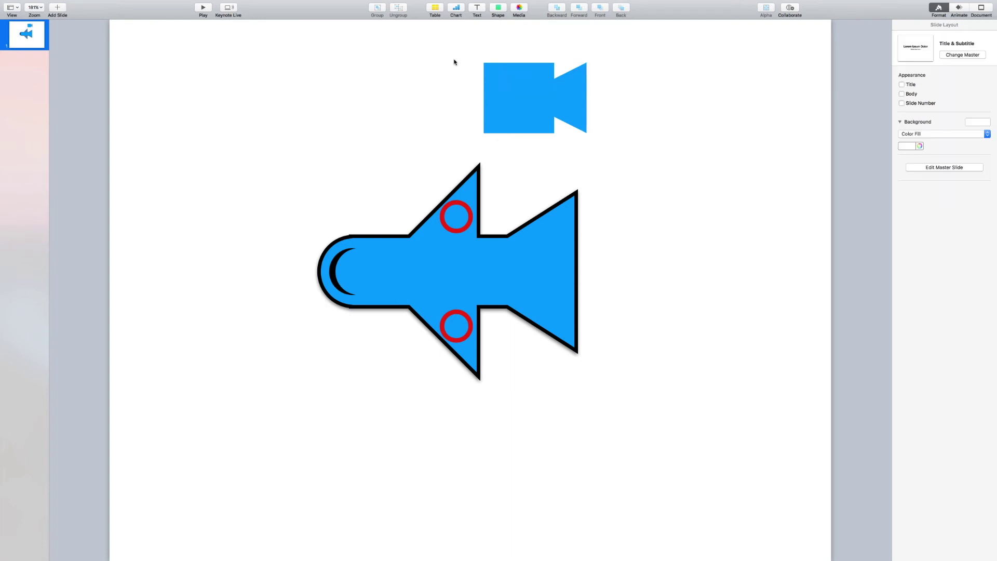
drag(456, 61, 665, 156)
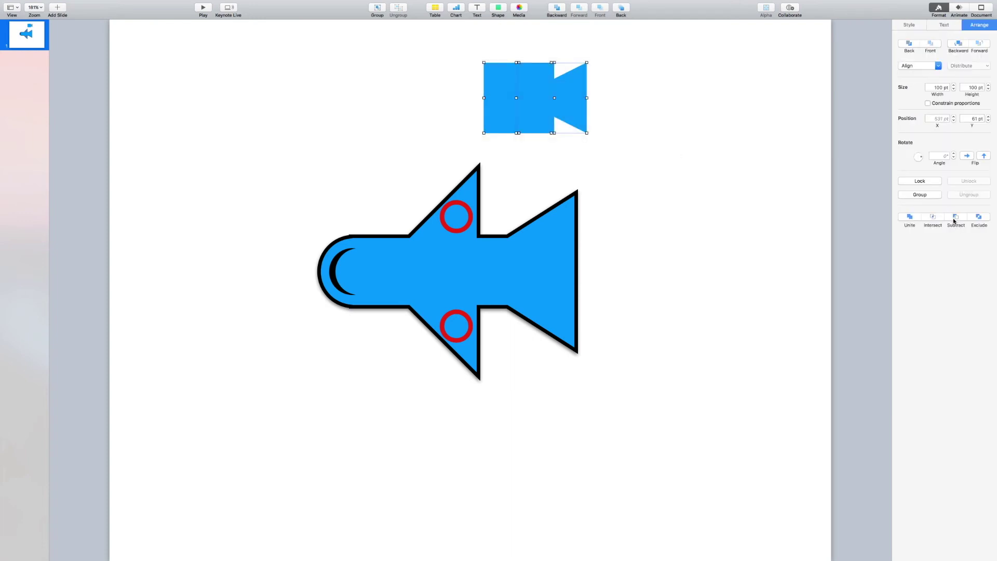
click(933, 217)
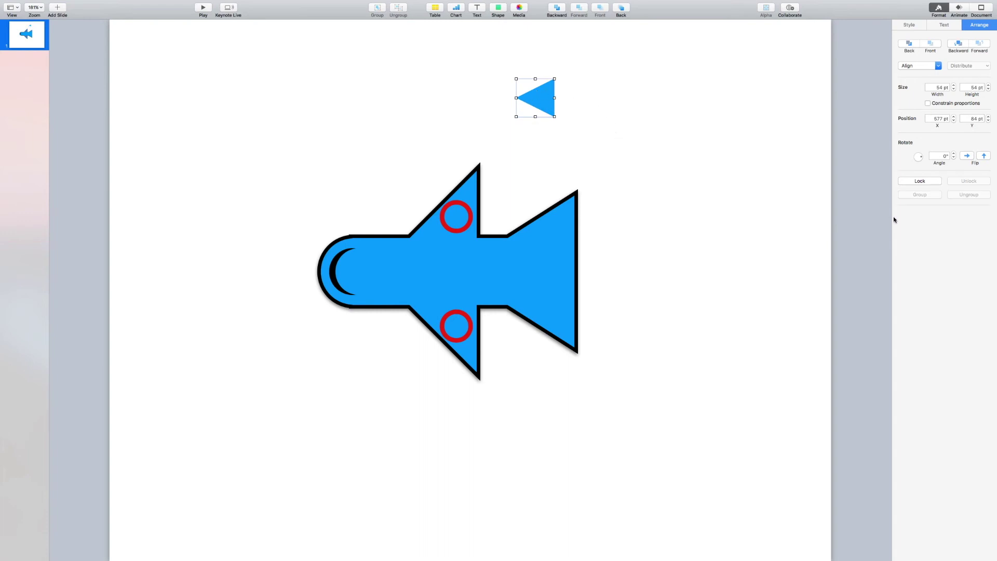
key(super+z)
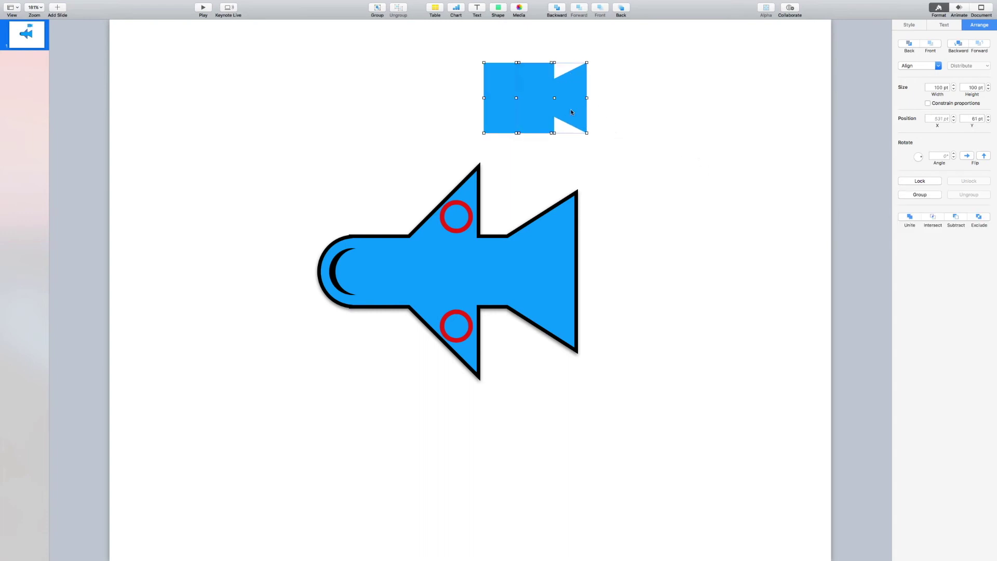
- Fill only the triangle yellow, leaving the square blue
click(909, 24)
click(915, 73)
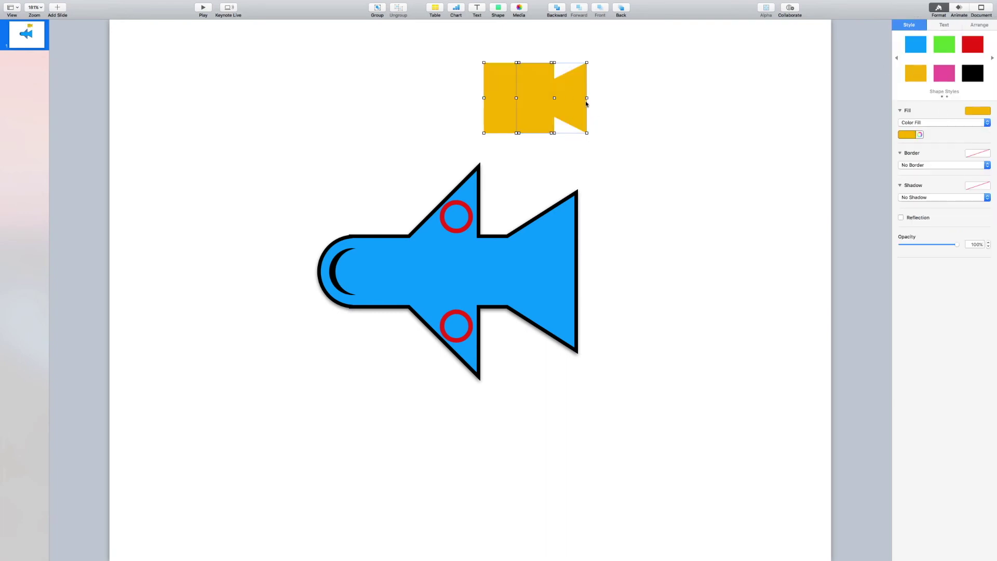
click(649, 95)
key(super+z)
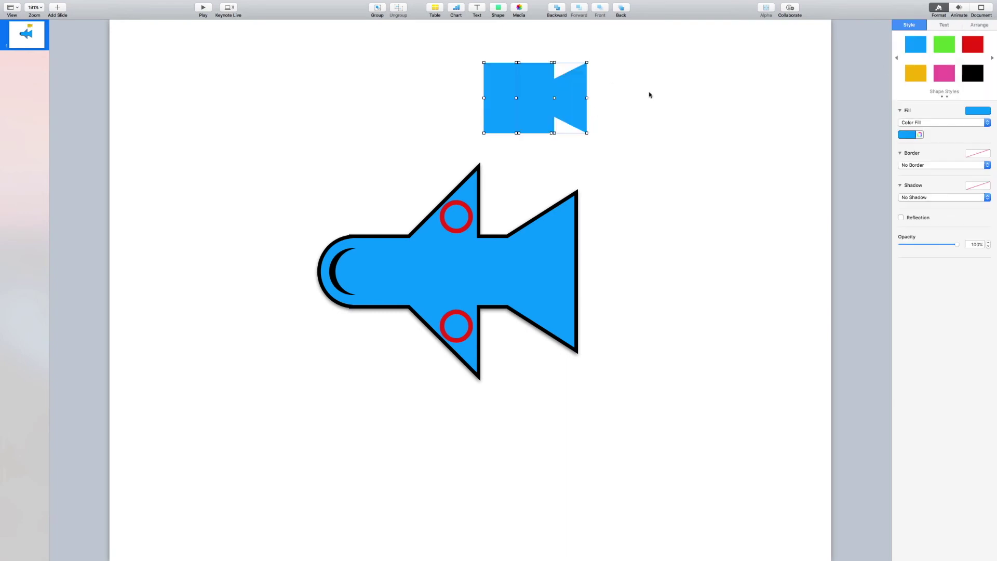
click(651, 131)
click(577, 94)
click(915, 73)
click(649, 96)
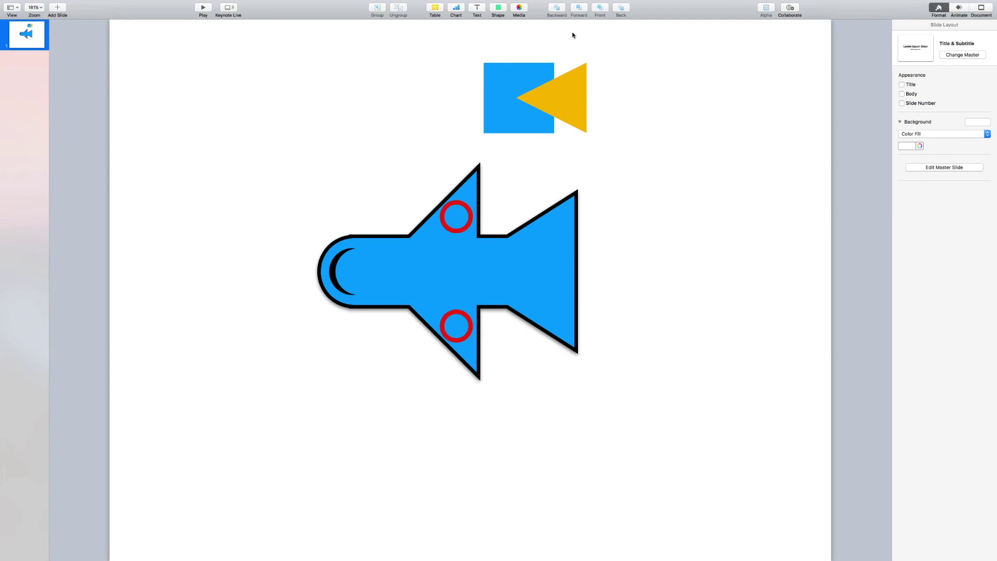
- Select both shapes, view their size and position options, and undo back to square and triangle
drag(465, 63, 675, 138)
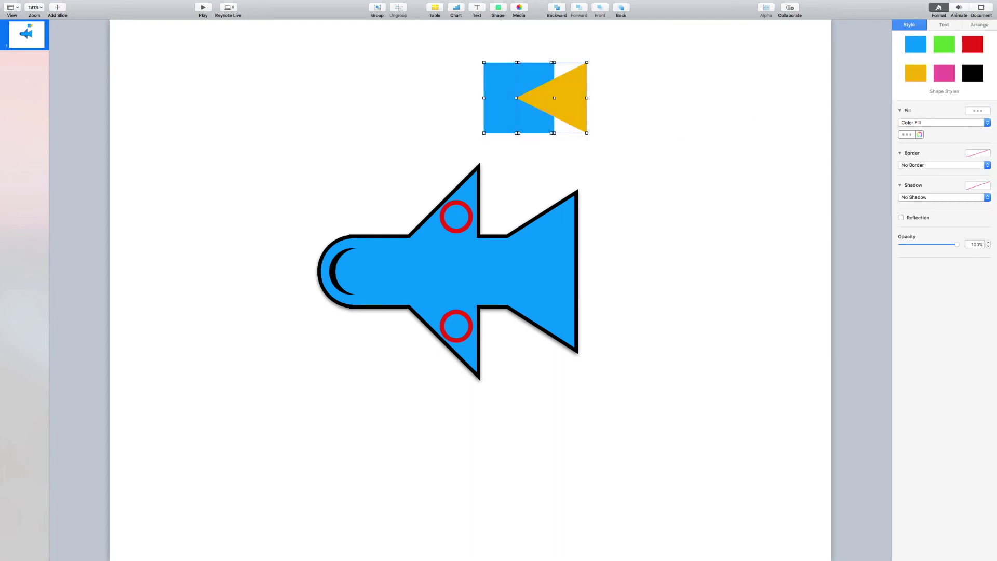
click(976, 25)
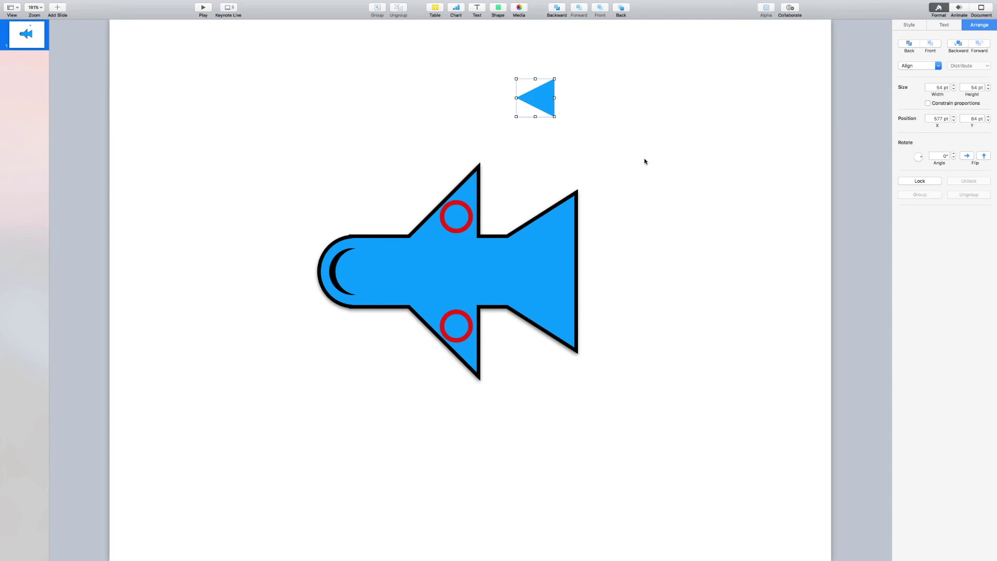
key(super+z)
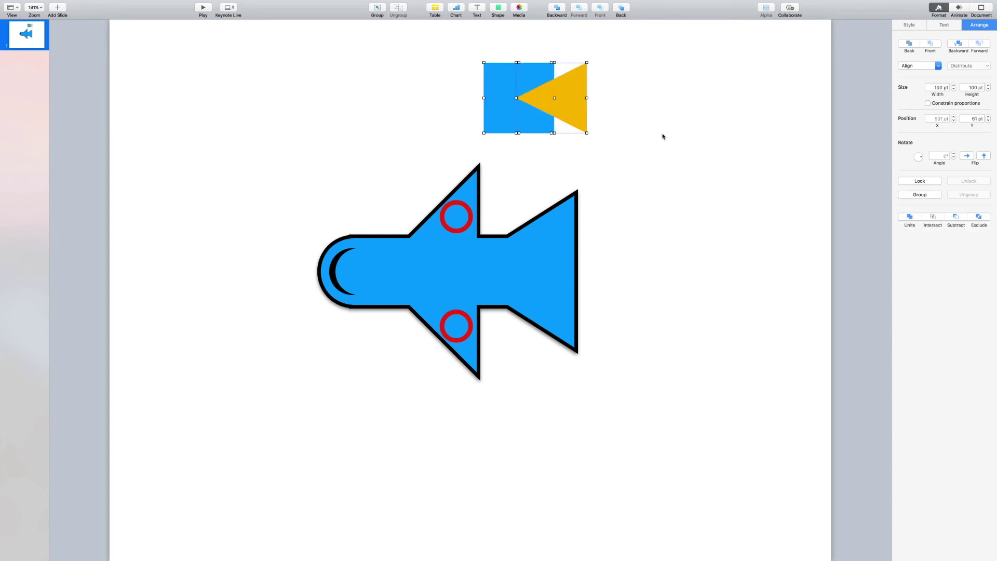
- Undo the triangle's yellow fill and unite the square and triangle into one shape
key(super+z)
click(633, 121)
drag(440, 61, 642, 130)
click(909, 217)
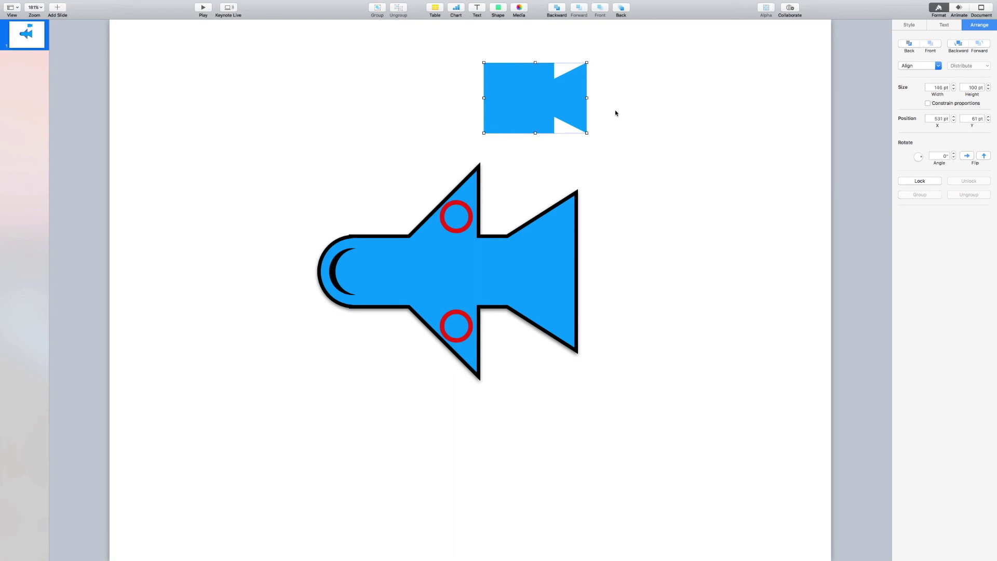
- Set the plane body's Border to No Border and Shadow to No Shadow
click(464, 251)
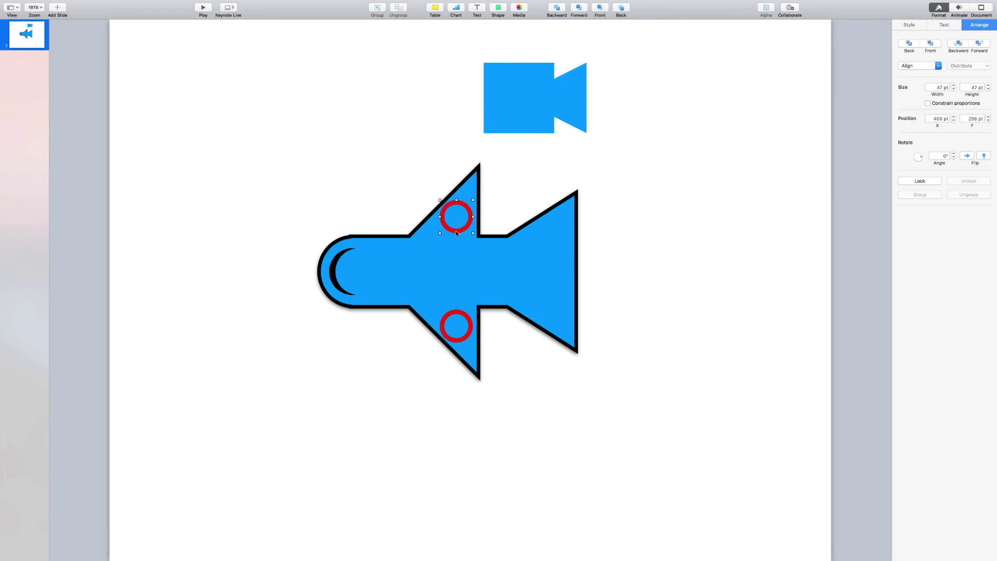
click(459, 313)
click(456, 308)
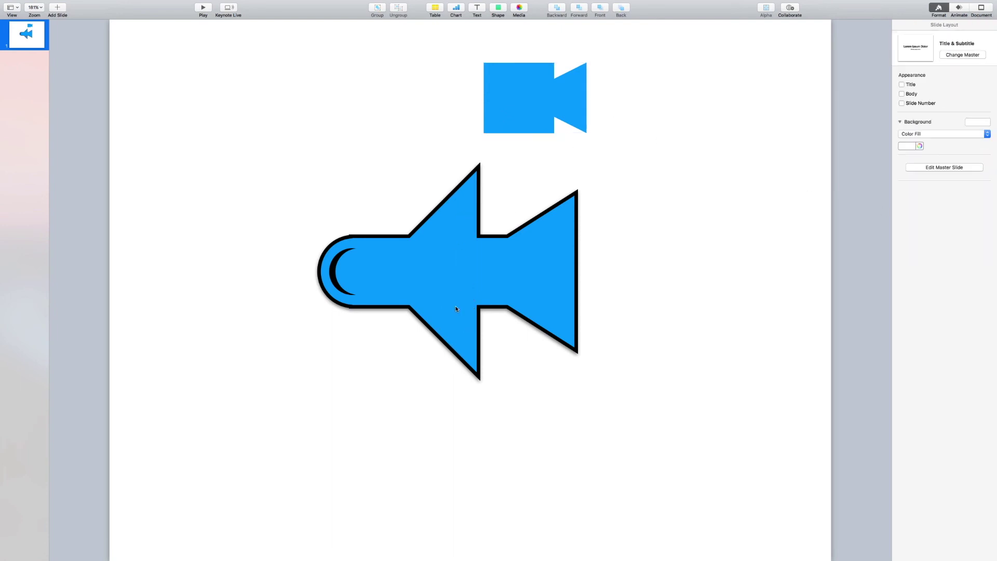
click(479, 250)
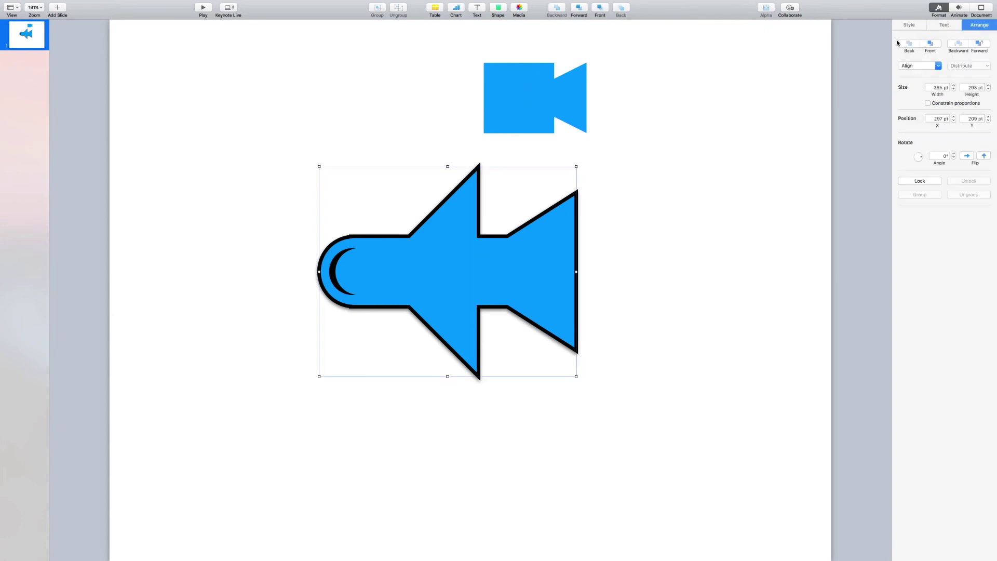
click(908, 27)
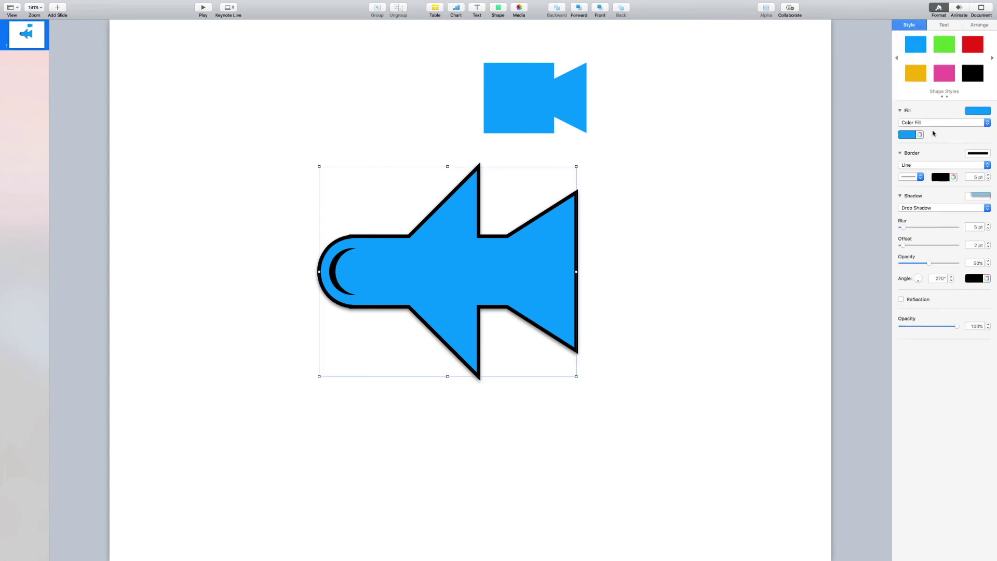
click(928, 165)
click(912, 158)
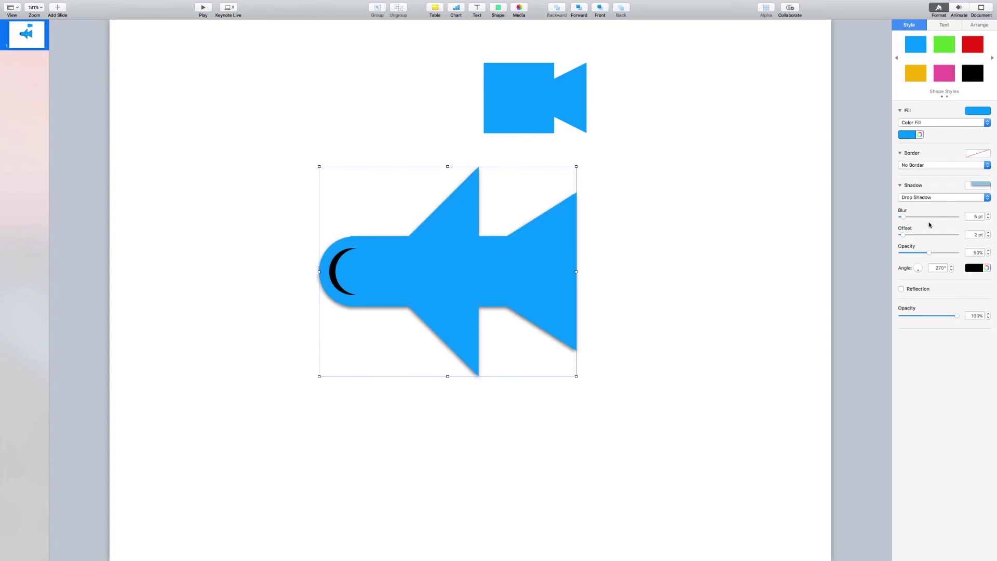
click(917, 197)
click(917, 192)
click(678, 155)
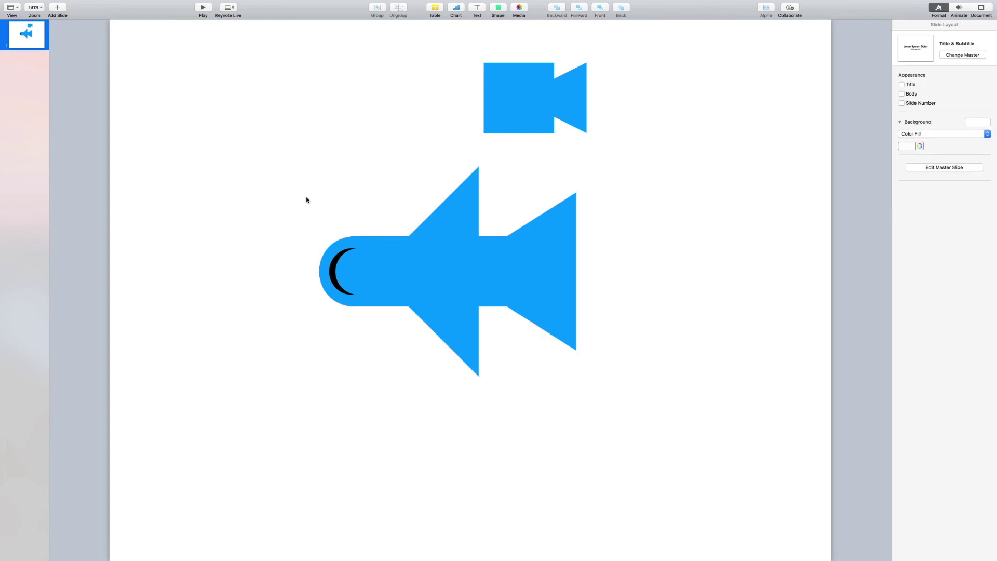
drag(552, 305, 696, 369)
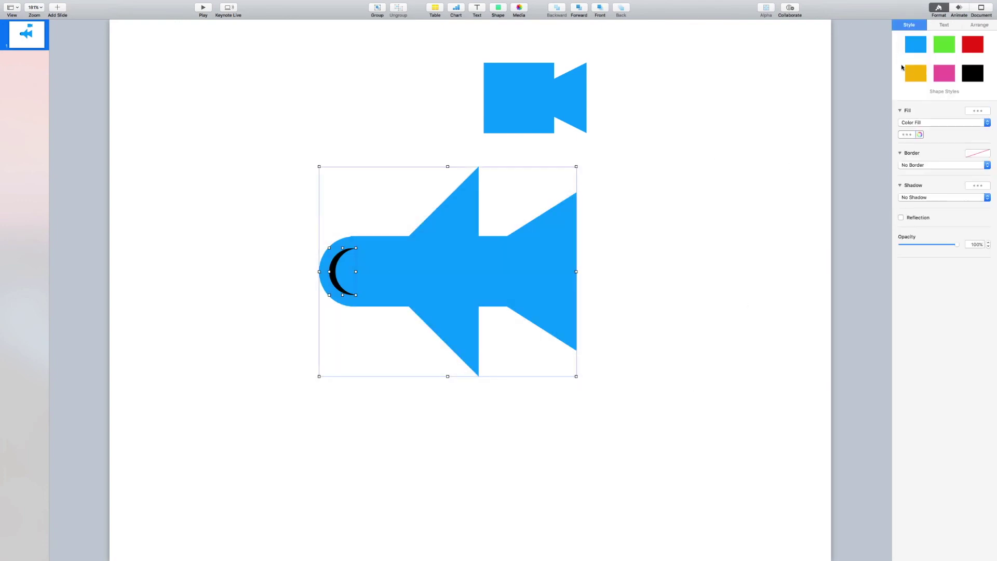
click(663, 149)
- Shrink the camera shape down to small engine size
click(508, 92)
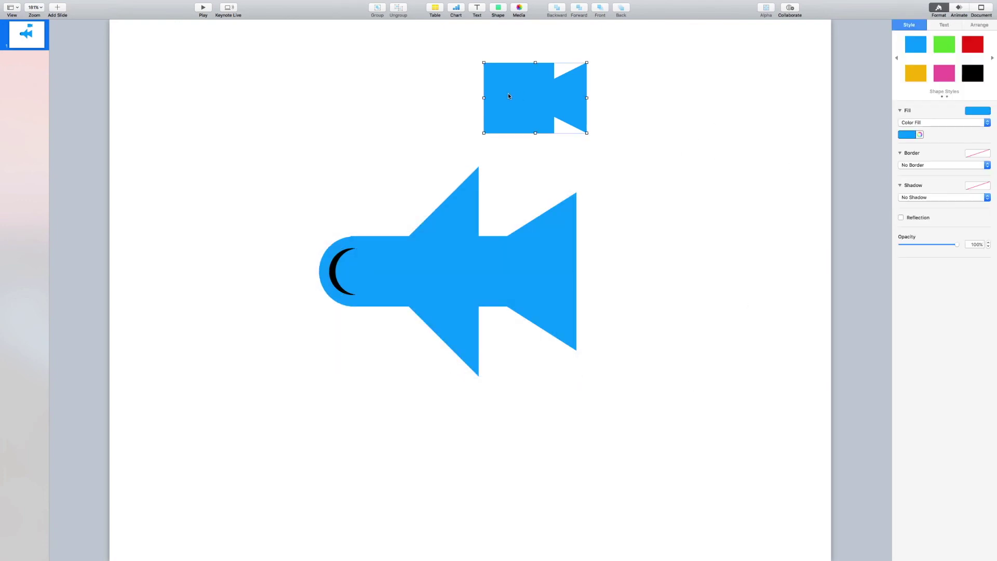
click(429, 57)
drag(430, 57, 635, 145)
drag(483, 97, 469, 330)
click(516, 188)
click(474, 208)
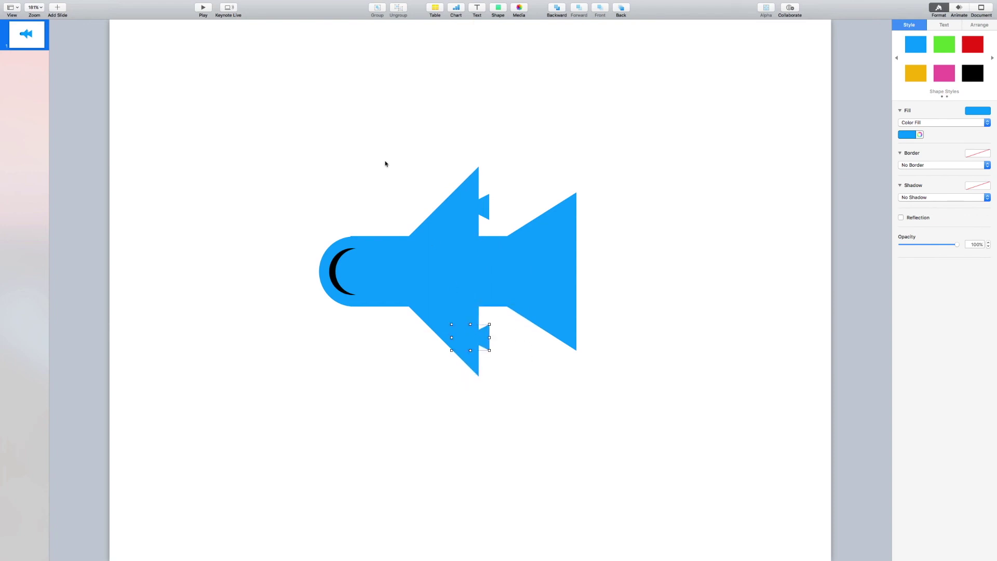
click(371, 147)
- Select all the plane's shapes and Unite them into one
drag(254, 150, 688, 407)
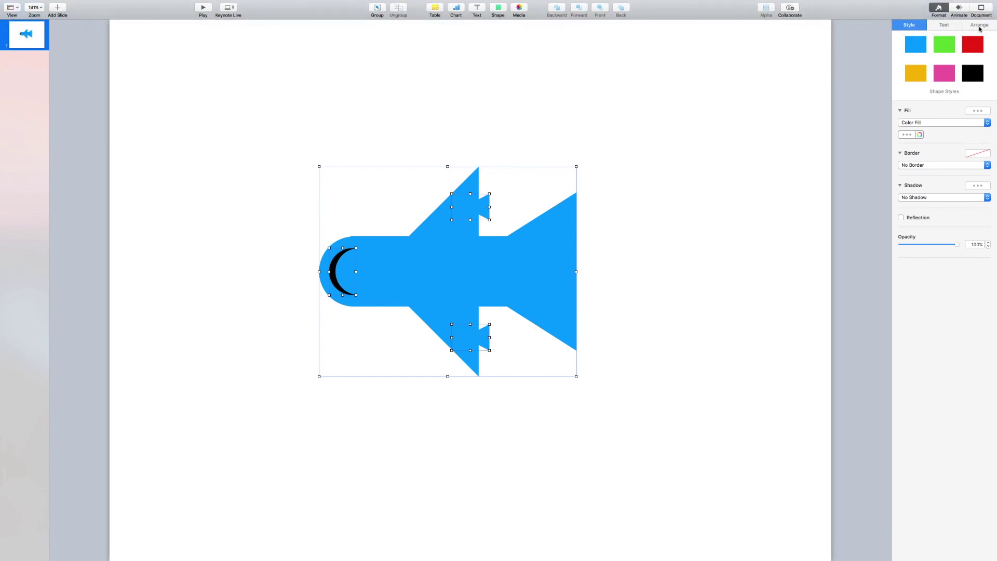
click(978, 26)
click(916, 211)
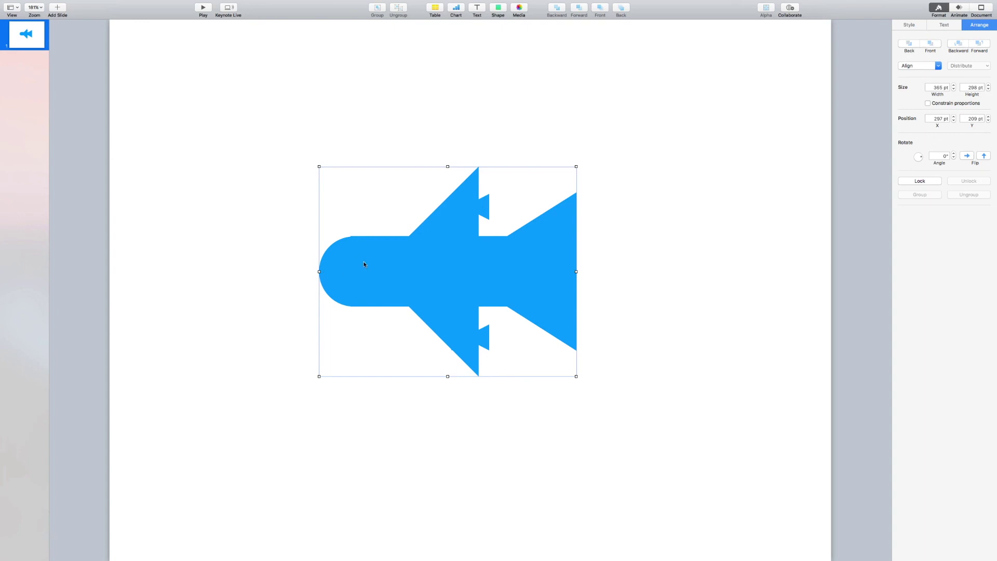
- Undo the unite and move the black crescent off the plane to the left
key(super+z)
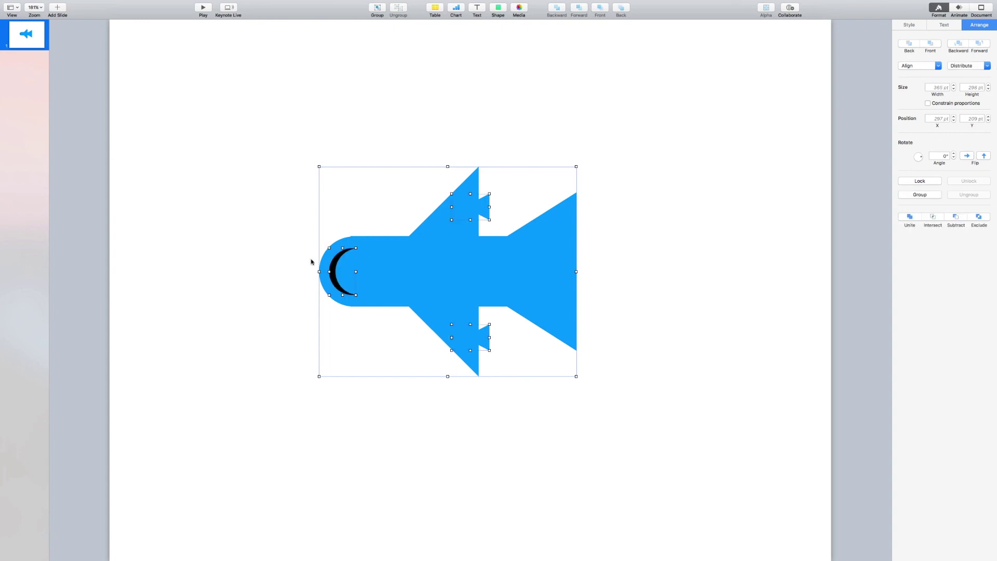
click(244, 249)
double_click(341, 272)
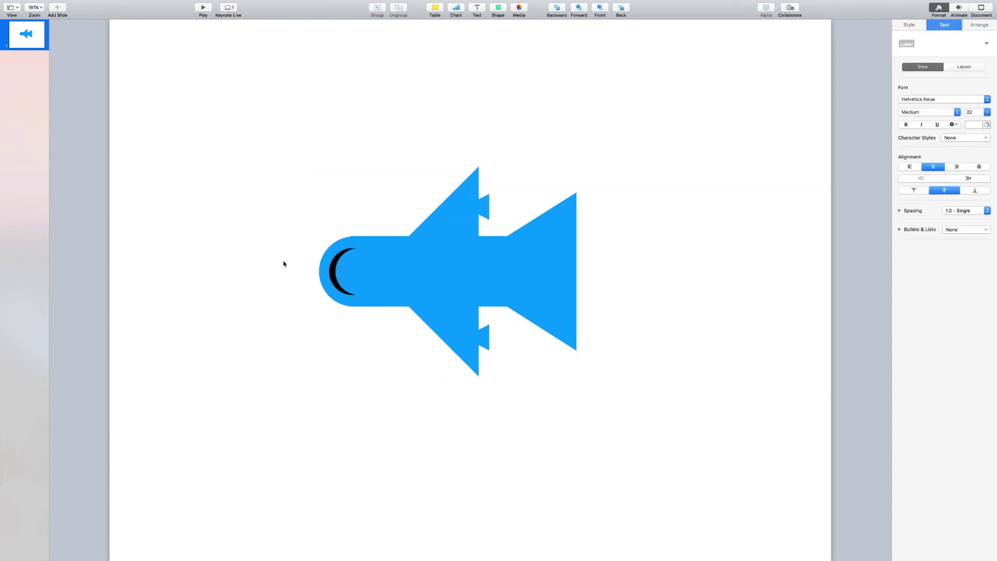
click(223, 222)
drag(332, 277, 235, 267)
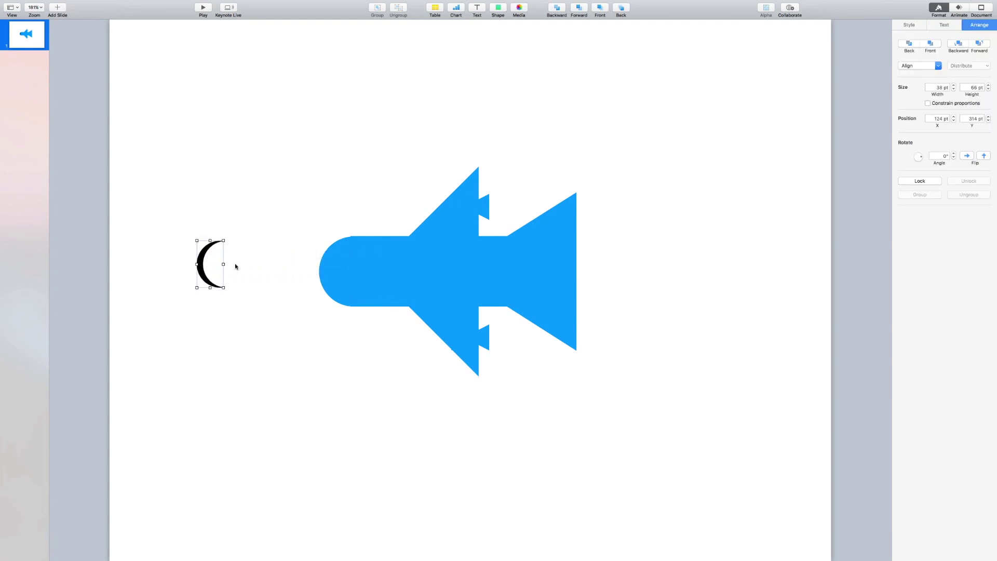
- Unite the blue body and engine shapes into one shape
drag(292, 167, 686, 359)
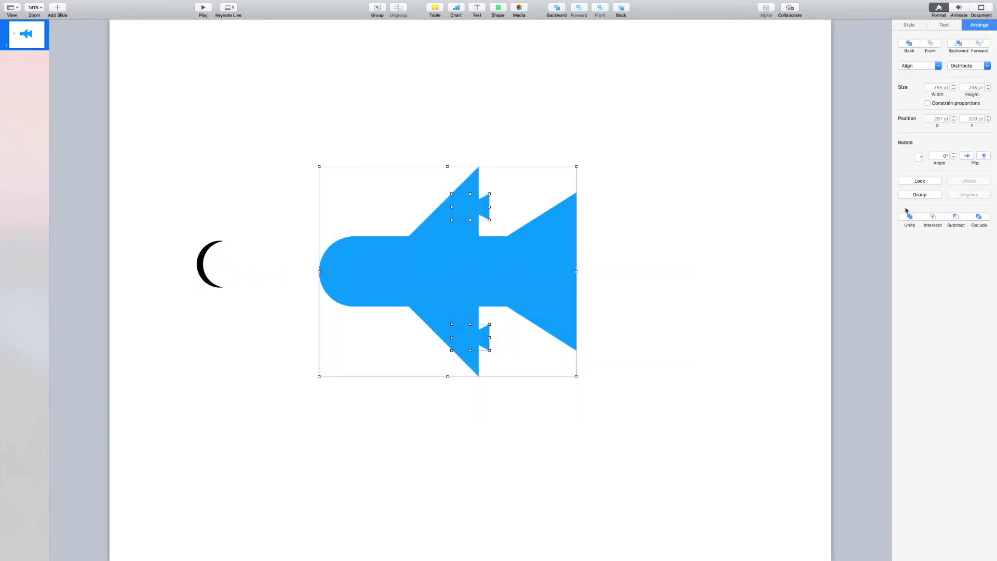
click(909, 217)
click(595, 261)
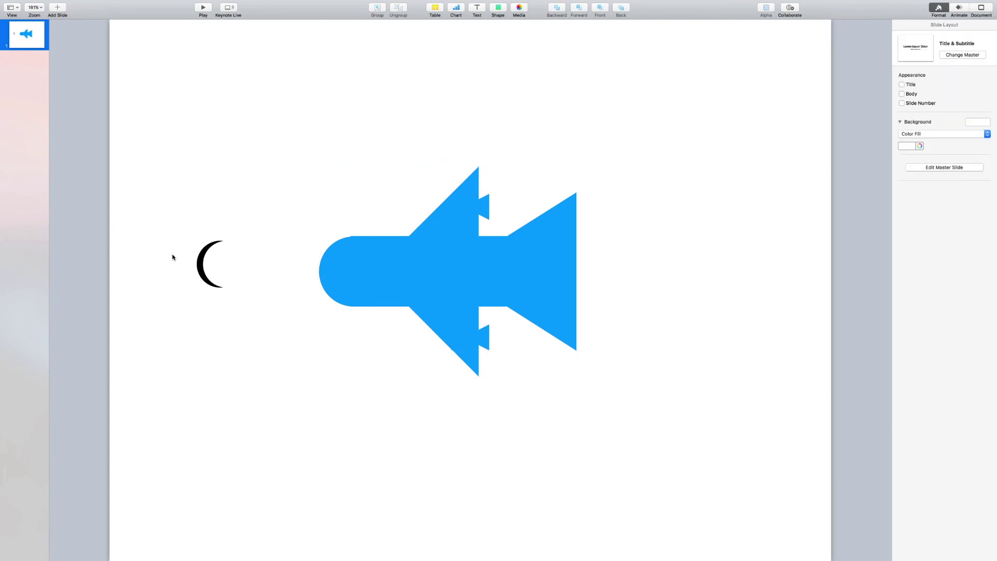
- Place the crescent on the plane's rounded nose and bring it to the front
click(202, 268)
click(202, 269)
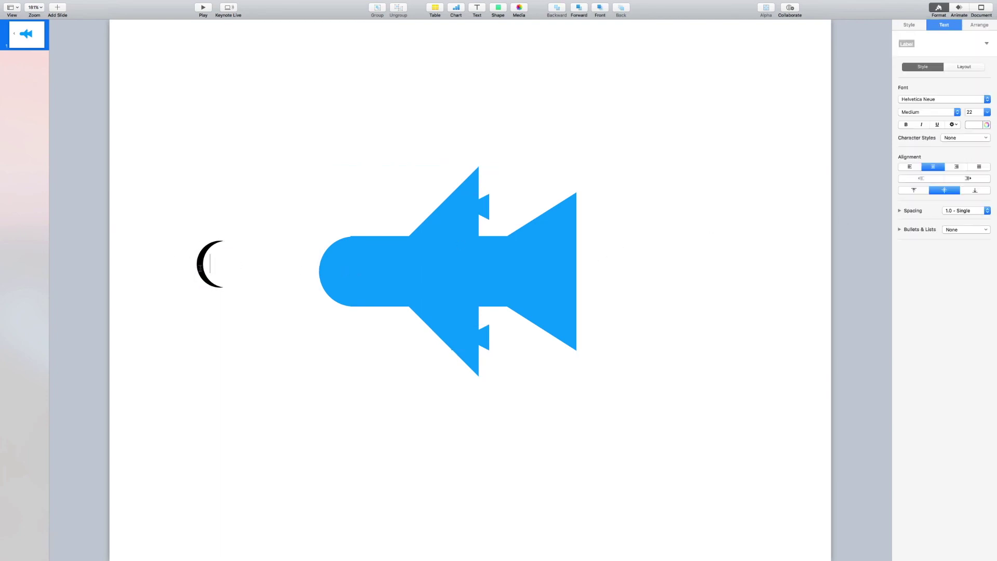
click(169, 255)
click(202, 269)
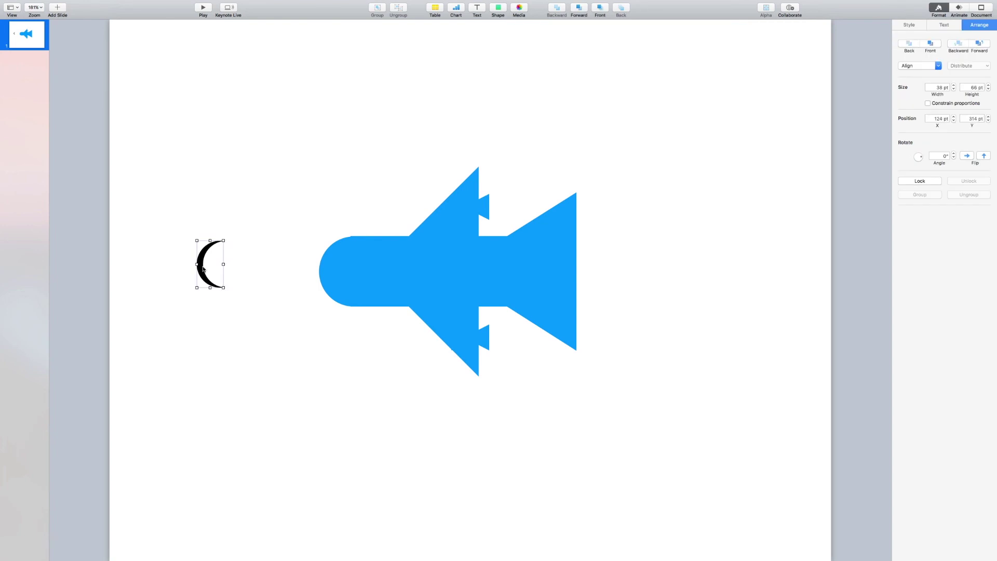
drag(202, 269, 335, 272)
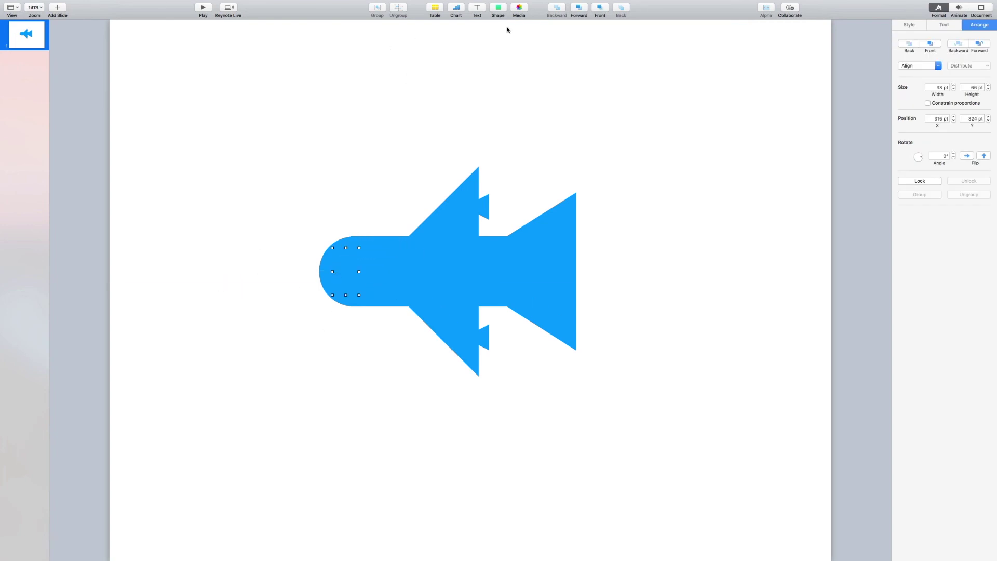
click(581, 8)
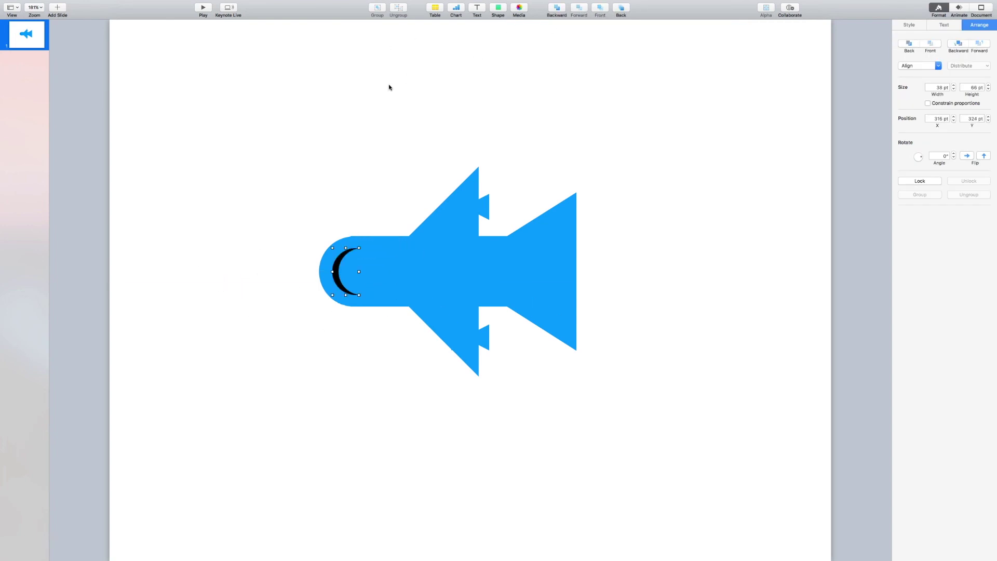
click(320, 154)
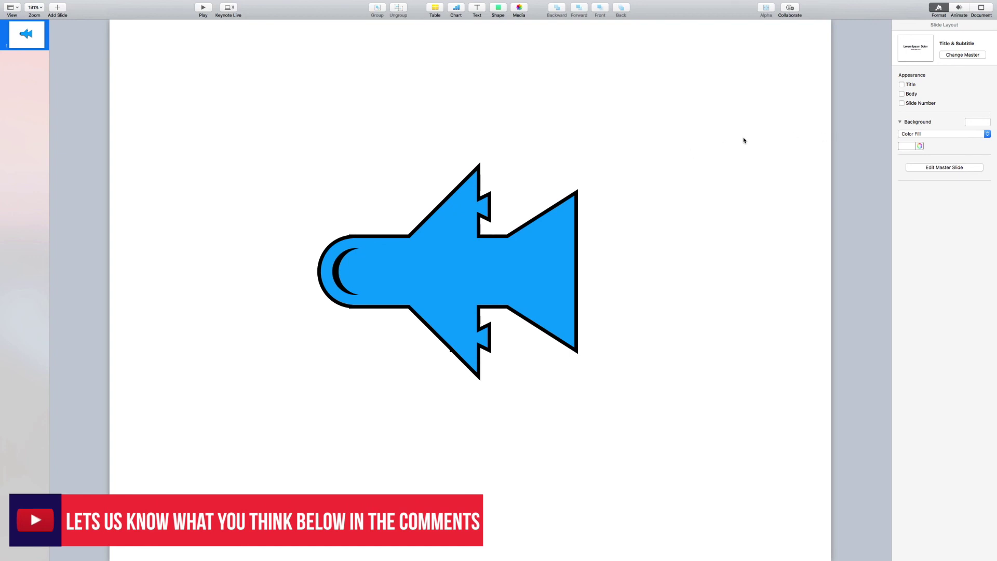
- Change the slide Background from Color Fill to No Fill
click(946, 134)
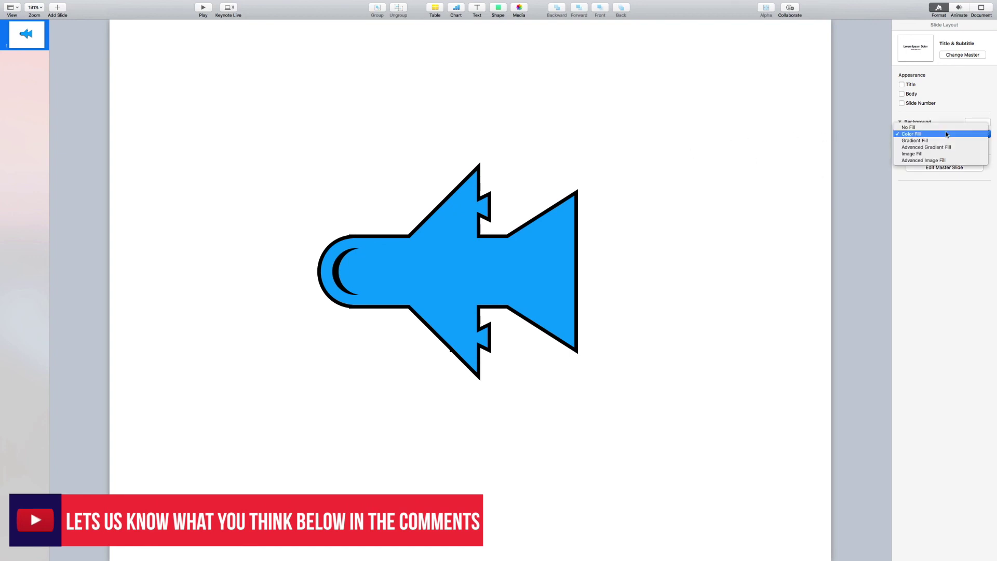
click(913, 127)
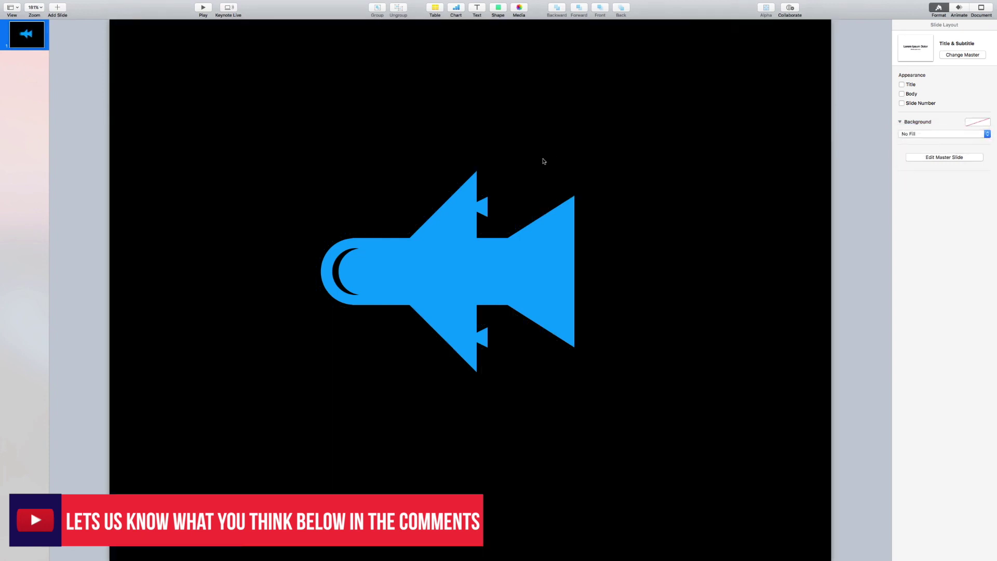
- Export the slide via File > Export To > Images as PNG, then choose Next
click(55, 5)
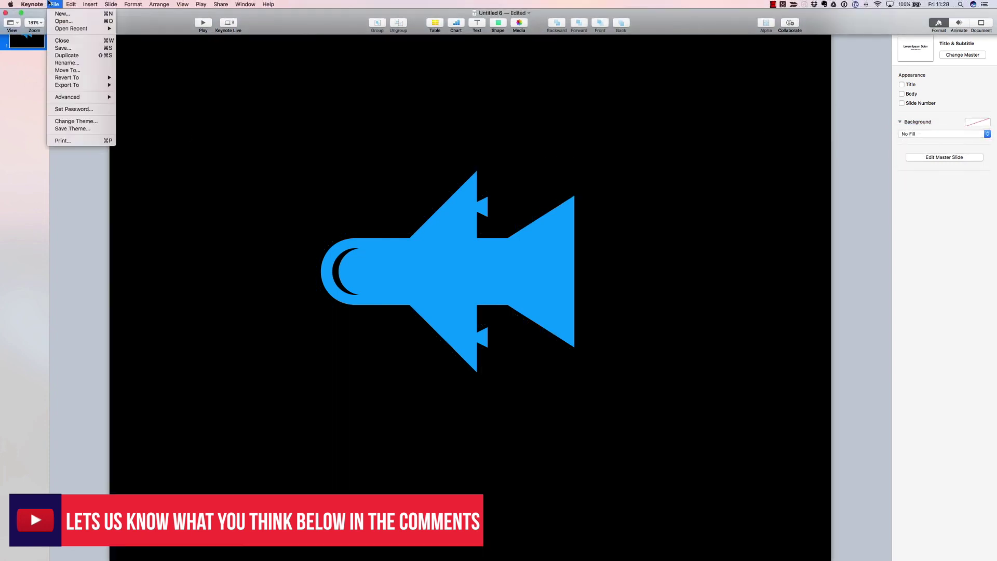
mouse_move(78, 84)
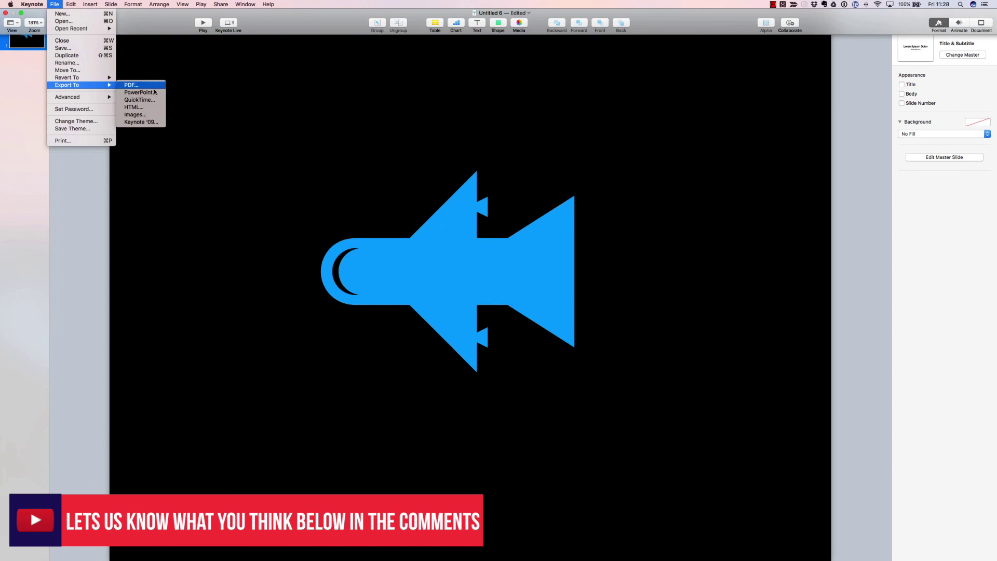
click(145, 115)
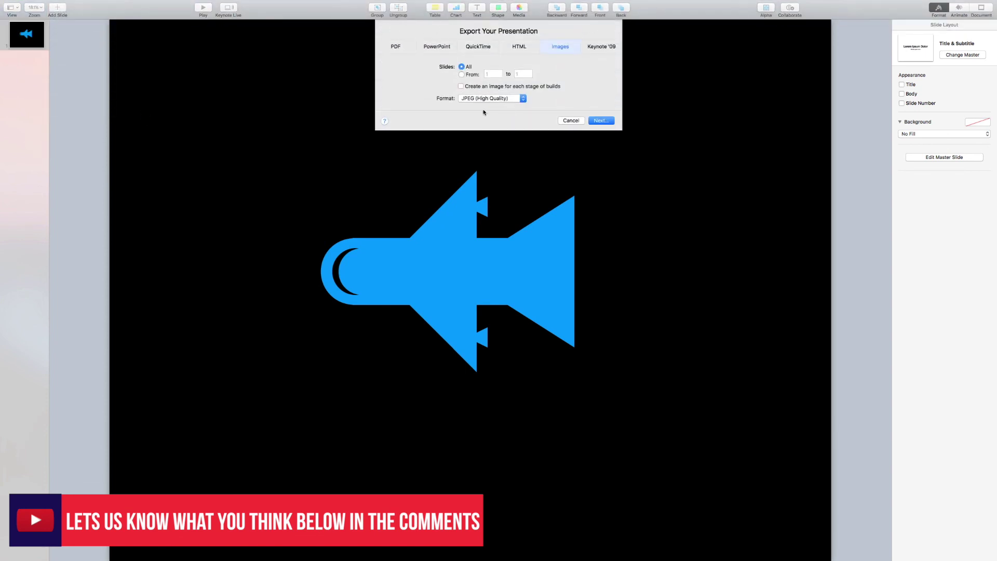
click(481, 98)
click(470, 113)
click(600, 120)
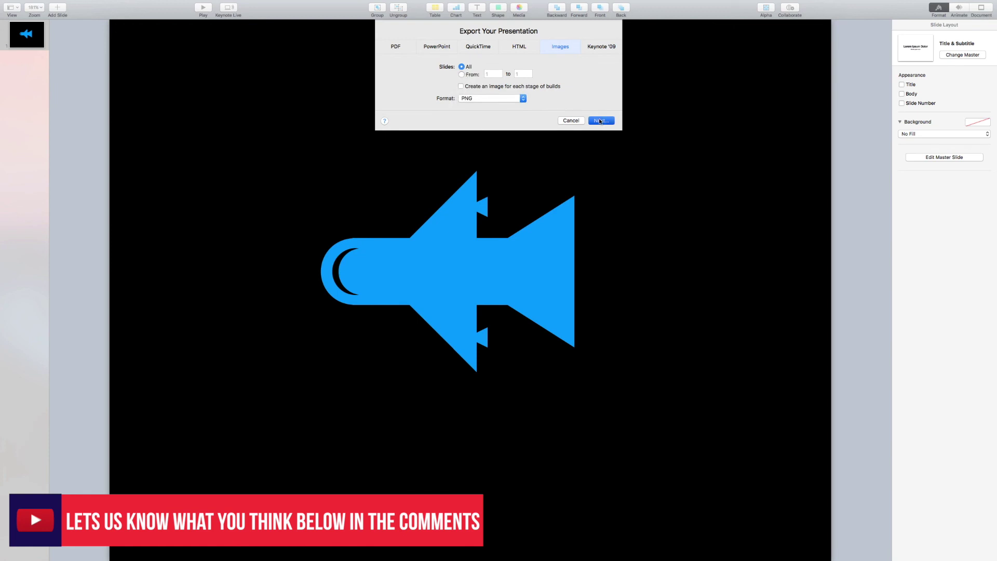